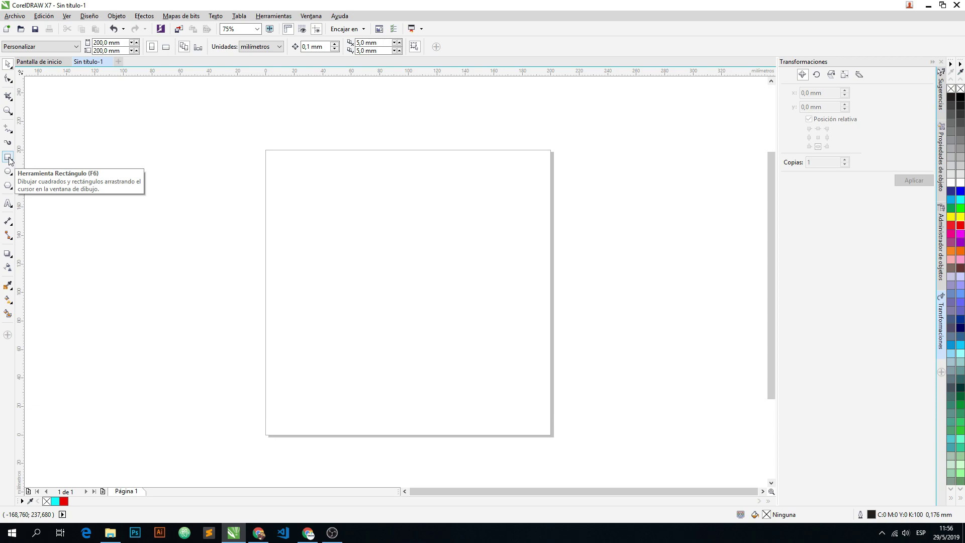
Draw a rectangle about 69 by 95 mm and a square about 72 mm wide beside it on the page
{"action": "left_click", "coordinate": [8, 158]}
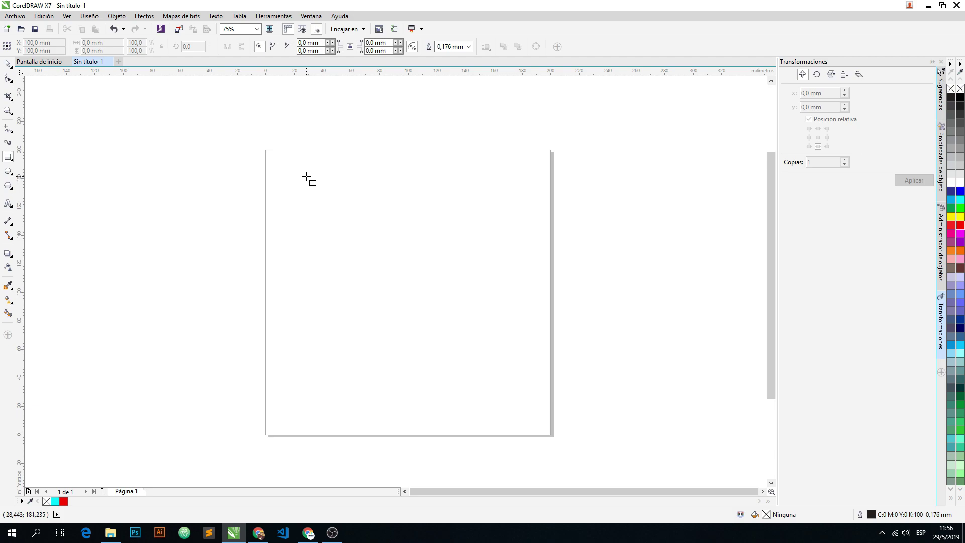
{"action": "left_click_drag", "start_coordinate": [306, 176], "coordinate": [405, 310]}
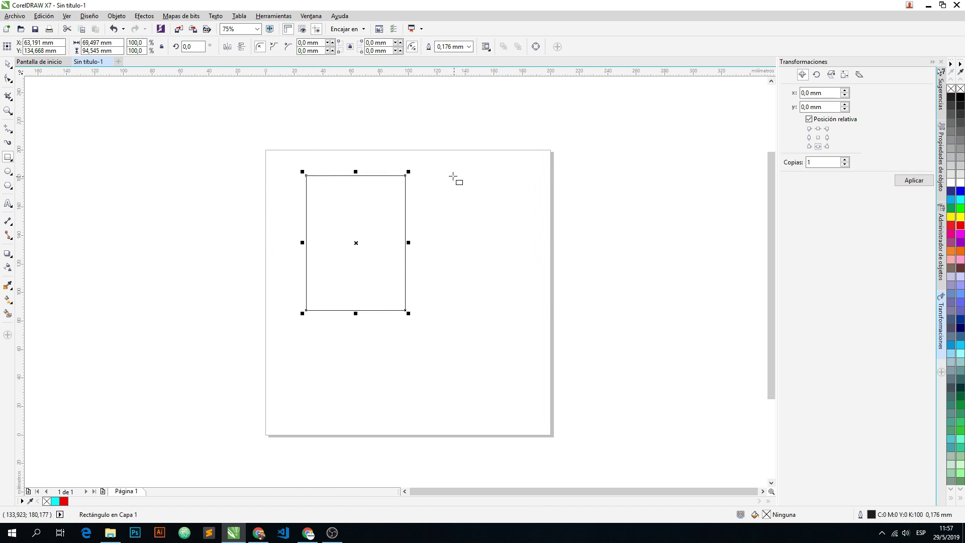
{"action": "left_click_drag", "start_coordinate": [420, 175], "coordinate": [522, 270]}
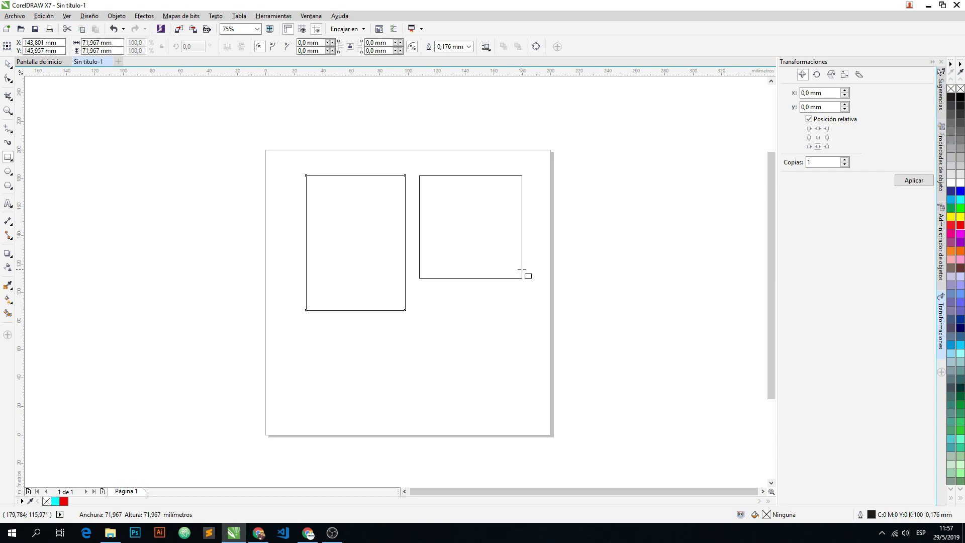
{"action": "left_click_drag", "start_coordinate": [522, 270], "coordinate": [522, 270]}
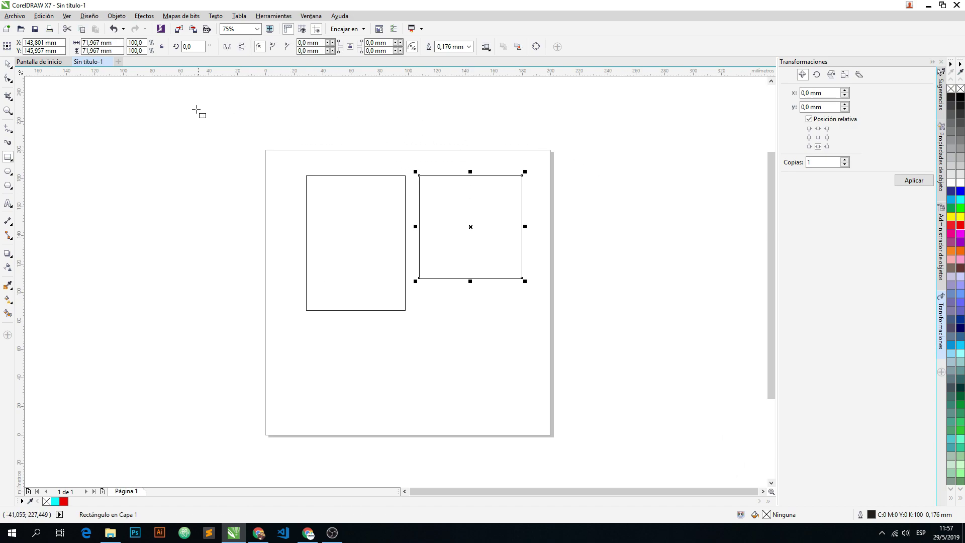
{"action": "left_click", "coordinate": [9, 66]}
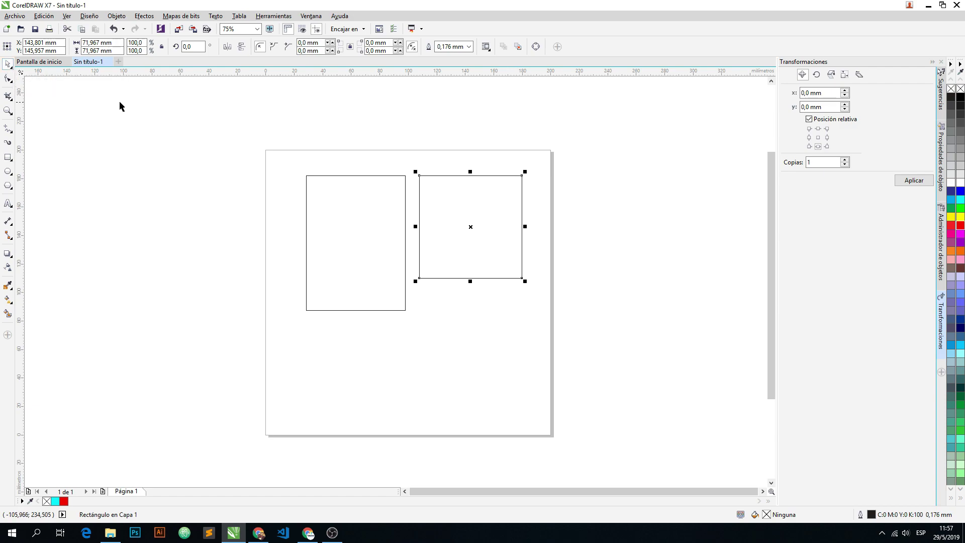
{"action": "left_click", "coordinate": [354, 178]}
{"action": "left_click", "coordinate": [469, 186]}
Draw a third rectangle about 52 by 44 mm in the empty area outside the page, leaving it unselected
{"action": "left_click", "coordinate": [10, 160]}
{"action": "left_click_drag", "start_coordinate": [87, 127], "coordinate": [162, 190]}
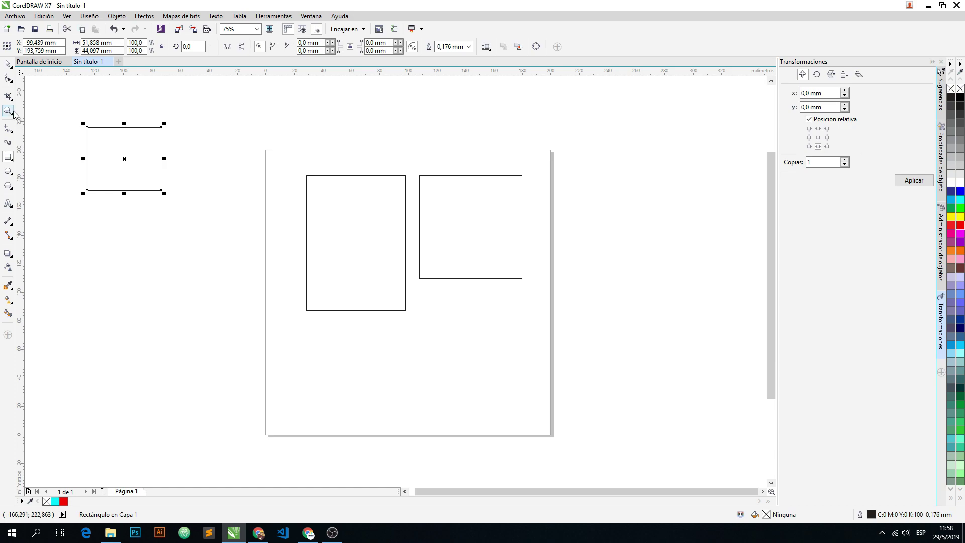
{"action": "left_click", "coordinate": [9, 66]}
{"action": "left_click", "coordinate": [244, 132]}
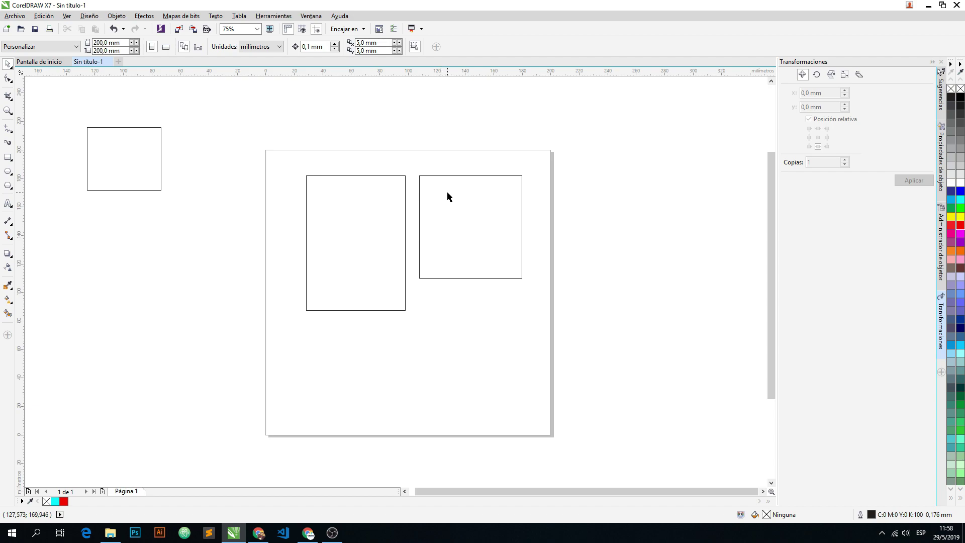
Fill the square with the green Verde primavera and colour its outline orange (#FF6600)
{"action": "left_click", "coordinate": [455, 180]}
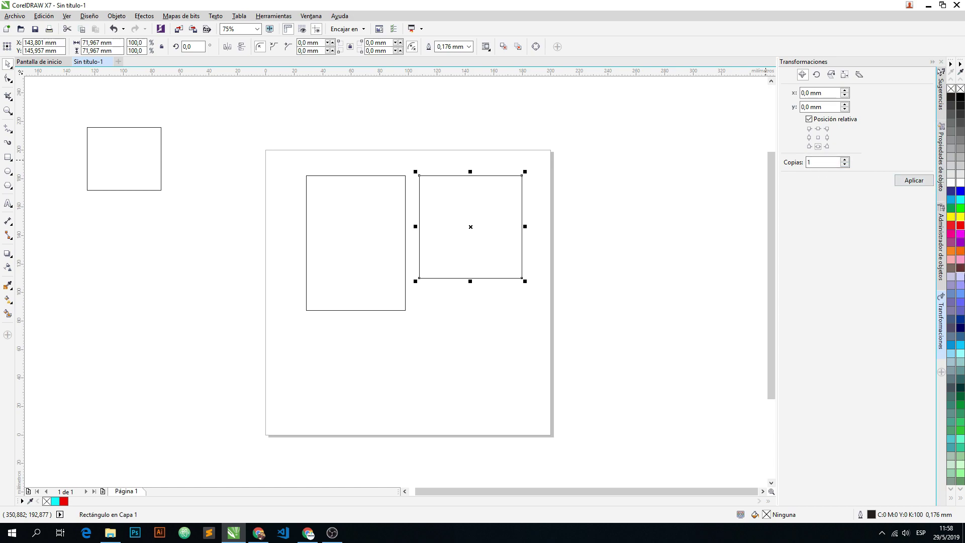
{"action": "left_click", "coordinate": [960, 433]}
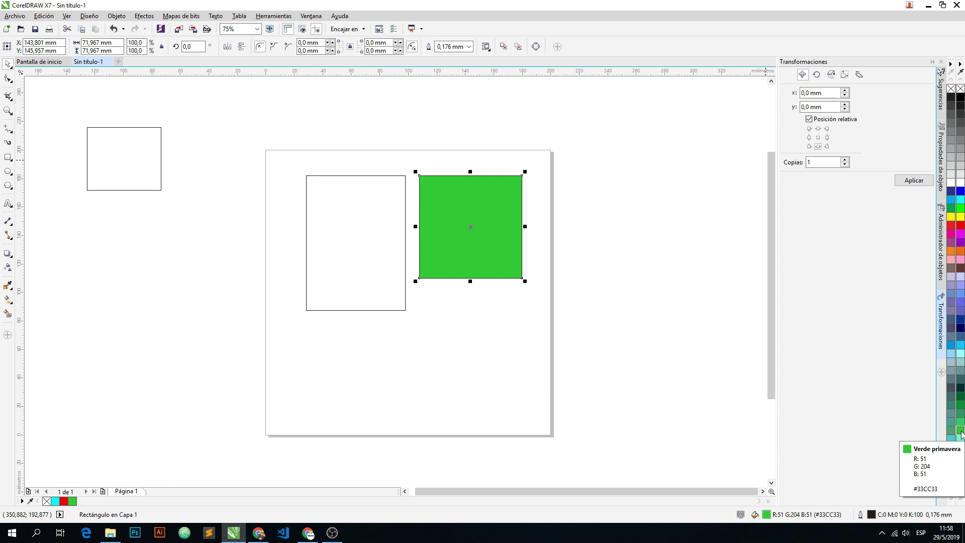
{"action": "right_click", "coordinate": [962, 251]}
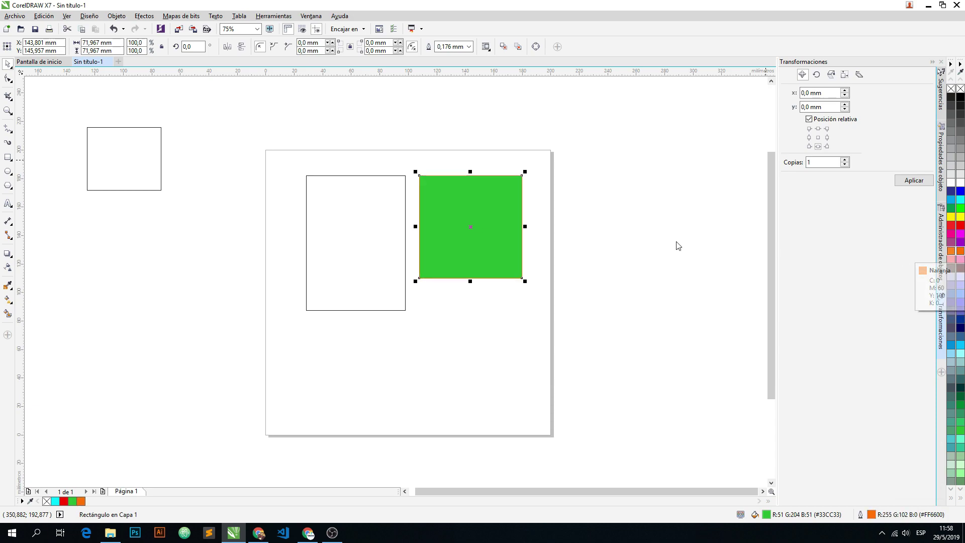
{"action": "scroll", "coordinate": [488, 204], "scroll_direction": "up", "scroll_amount": 1}
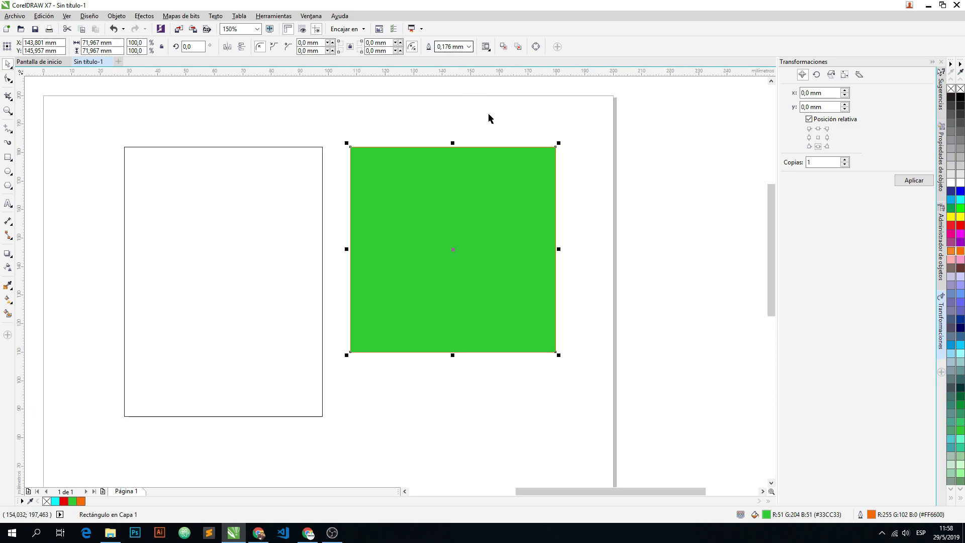
{"action": "scroll", "coordinate": [505, 154], "scroll_direction": "up", "scroll_amount": 1}
{"action": "scroll", "coordinate": [518, 128], "scroll_direction": "up", "scroll_amount": 1}
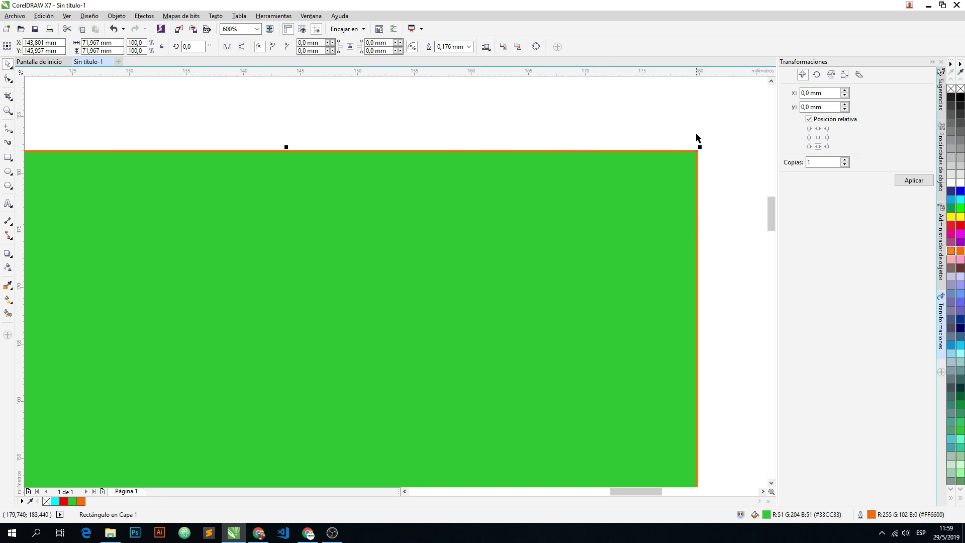
{"action": "scroll", "coordinate": [602, 181], "scroll_direction": "down", "scroll_amount": 3}
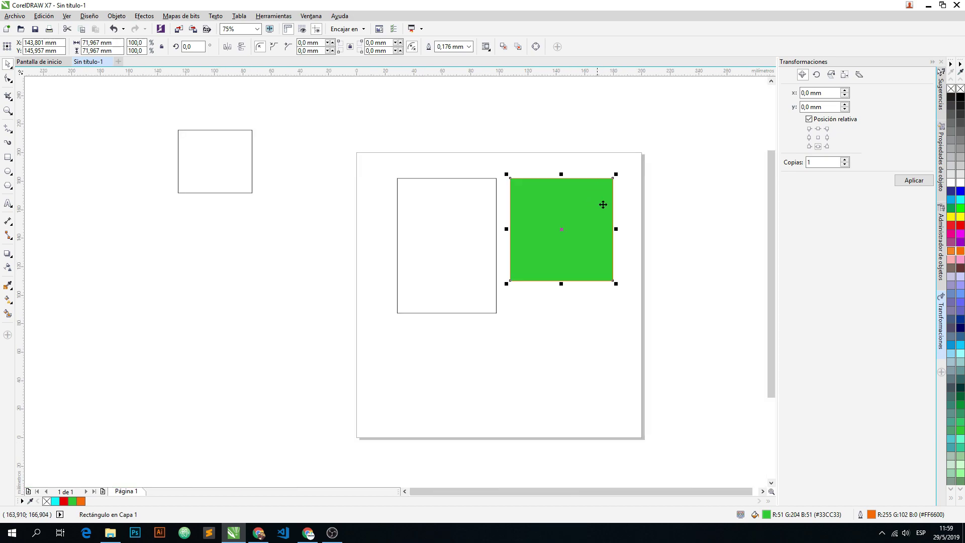
{"action": "left_click", "coordinate": [638, 206]}
Fill the tall rectangle with purple (#9900CC) and move it and the green square farther apart and slightly higher on the page
{"action": "left_click", "coordinate": [424, 201]}
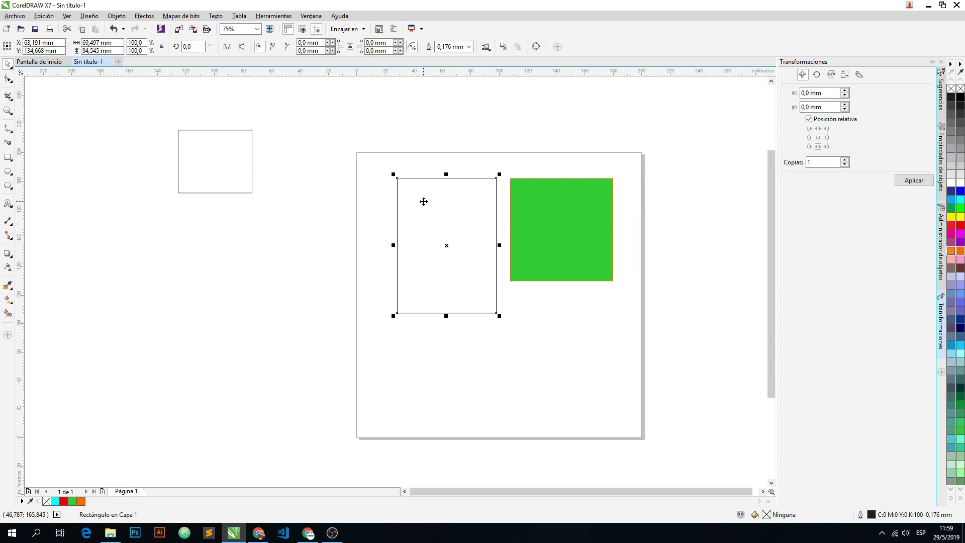
{"action": "left_click", "coordinate": [961, 246]}
{"action": "left_click", "coordinate": [573, 151]}
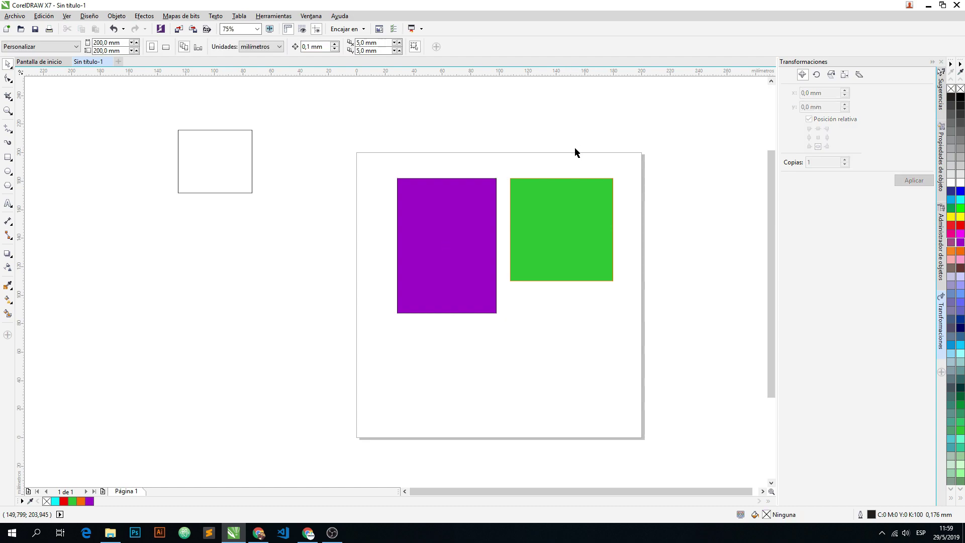
{"action": "left_click_drag", "start_coordinate": [432, 204], "coordinate": [408, 195]}
{"action": "left_click_drag", "start_coordinate": [553, 209], "coordinate": [562, 200]}
Position the purple rectangle's centre at X 0 and Y 0 on the page's lower-left corner
{"action": "left_click", "coordinate": [405, 200]}
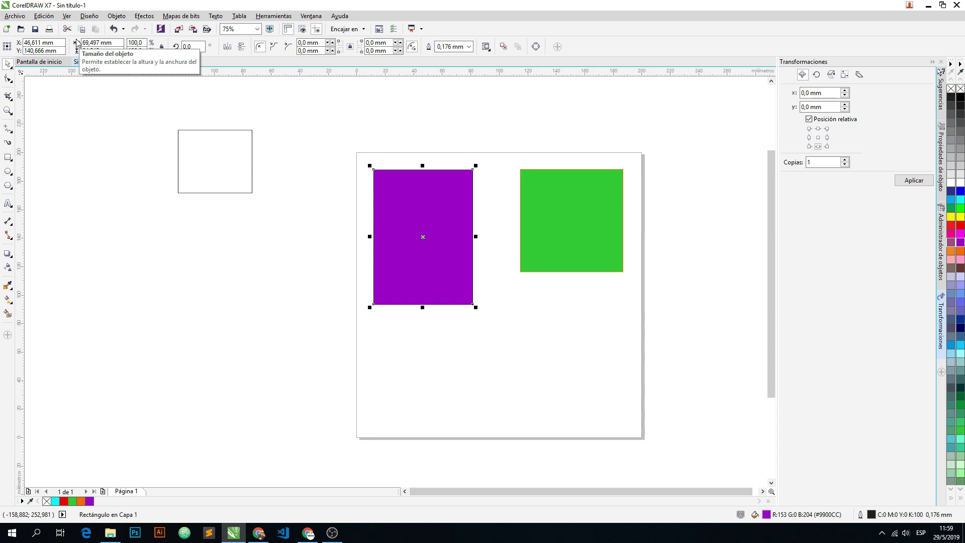
{"action": "mouse_move", "coordinate": [24, 42]}
{"action": "left_mouse_down"}
{"action": "mouse_move", "coordinate": [49, 44]}
{"action": "mouse_move", "coordinate": [23, 51]}
{"action": "left_mouse_up"}
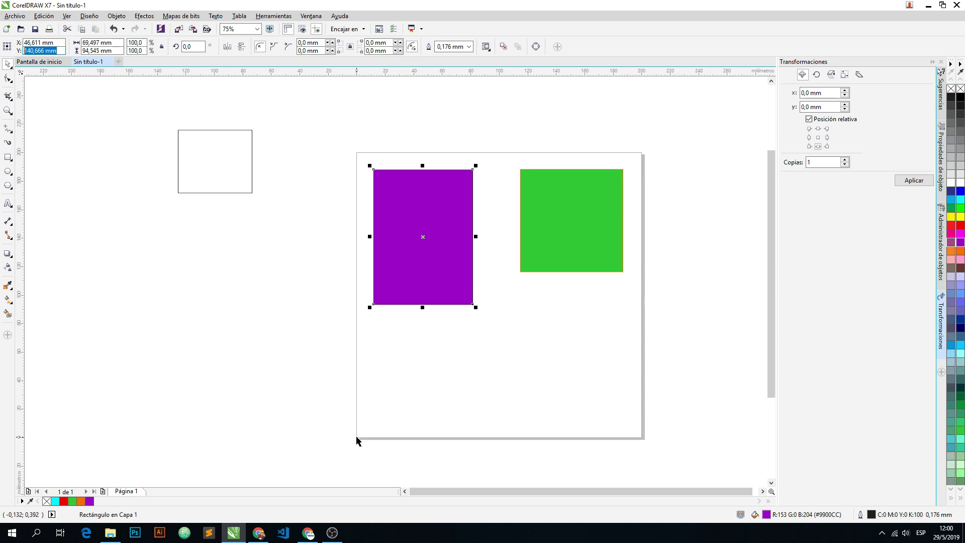
{"action": "left_click_drag", "start_coordinate": [65, 43], "coordinate": [23, 43]}
{"action": "type", "text": "0"}
{"action": "key", "text": "Tab"}
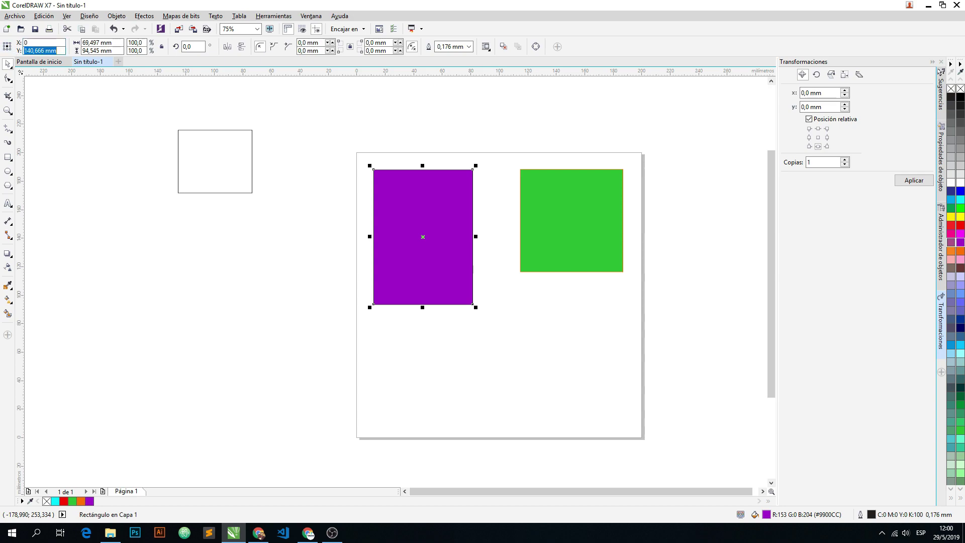
{"action": "type", "text": "0"}
{"action": "key", "text": "Return"}
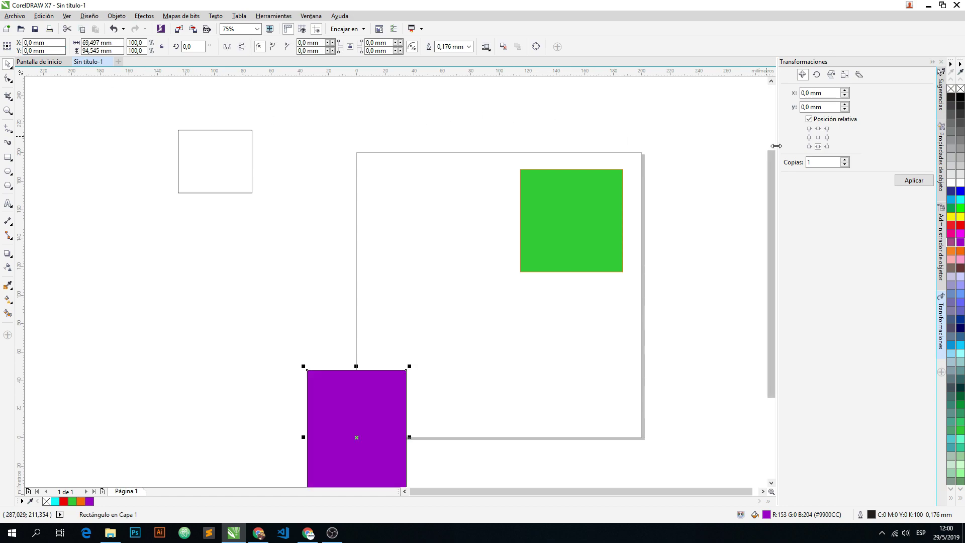
{"action": "left_click_drag", "start_coordinate": [775, 169], "coordinate": [774, 228]}
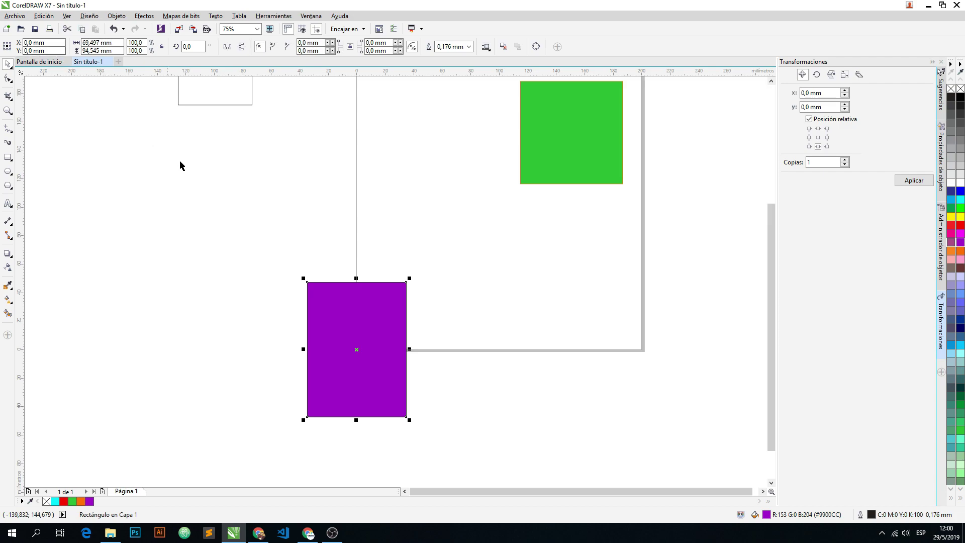
Move the purple rectangle back inside the page, centred at about X 46 mm and Y 86 mm
{"action": "left_click_drag", "start_coordinate": [369, 317], "coordinate": [469, 262]}
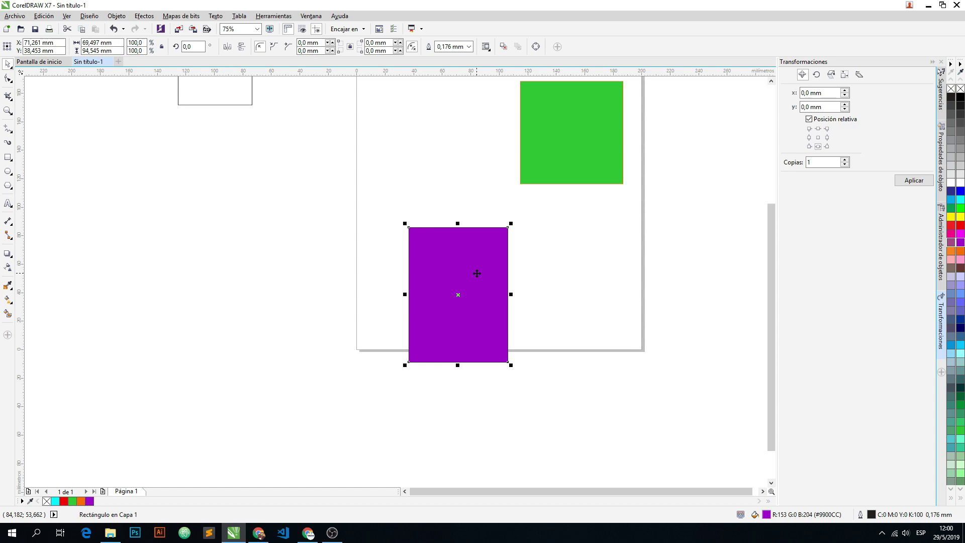
{"action": "left_click_drag", "start_coordinate": [475, 295], "coordinate": [443, 188]}
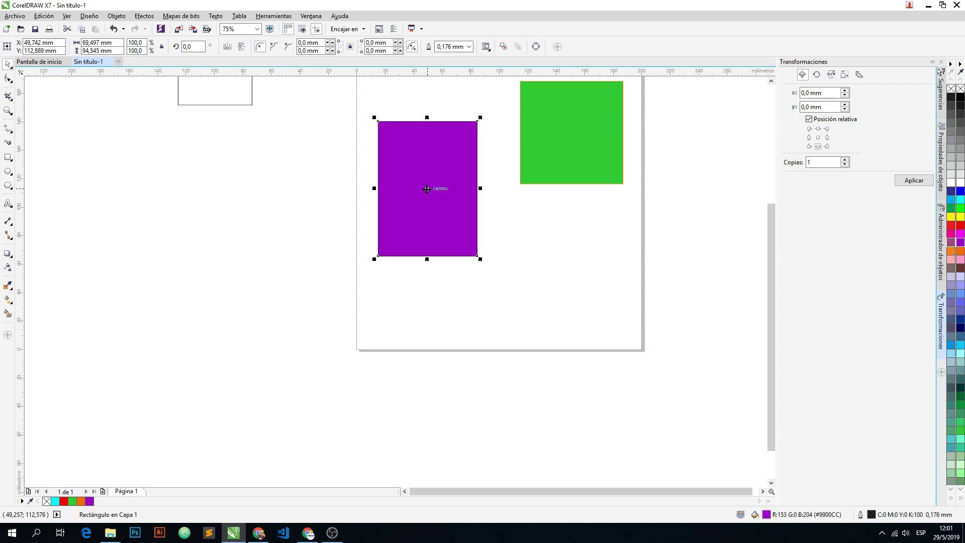
{"action": "left_click", "coordinate": [112, 42]}
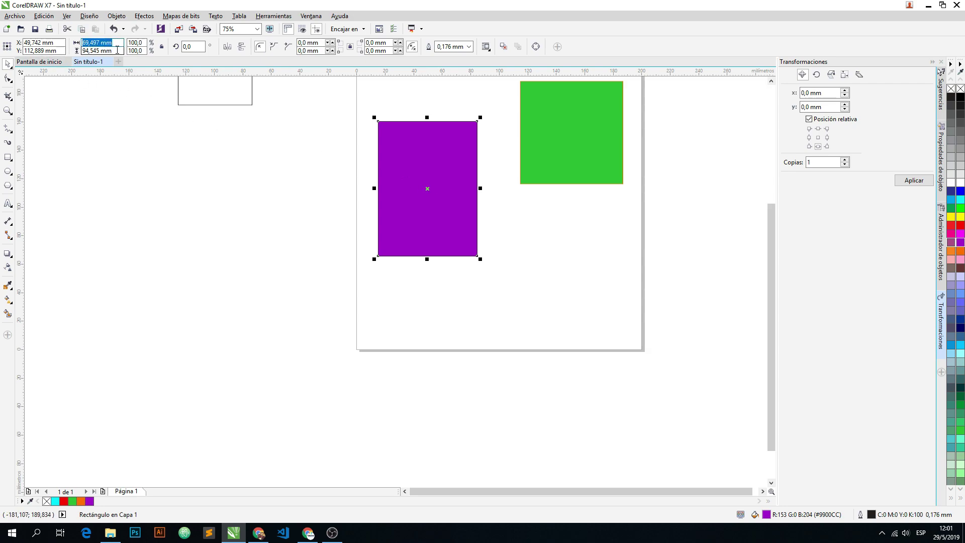
{"action": "left_click_drag", "start_coordinate": [117, 50], "coordinate": [82, 50]}
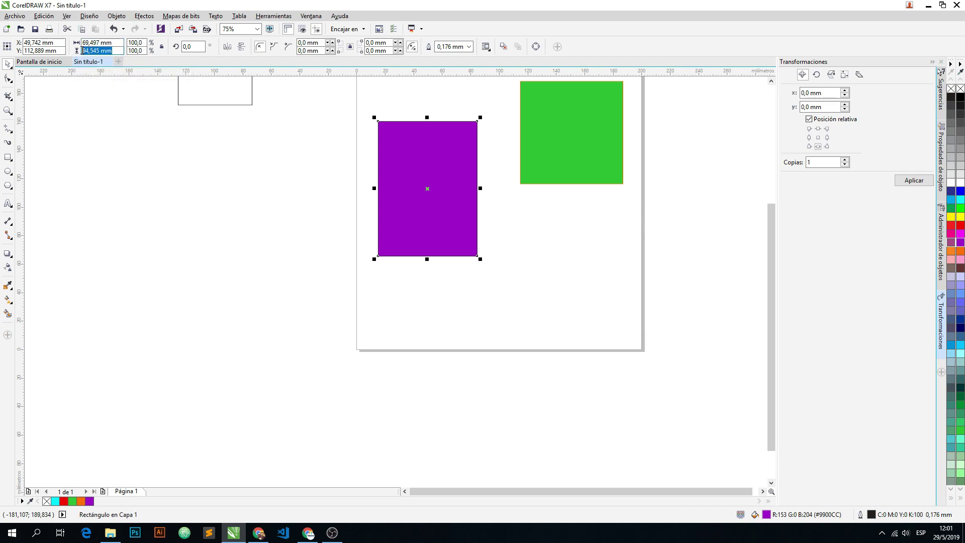
{"action": "left_click_drag", "start_coordinate": [439, 155], "coordinate": [433, 191]}
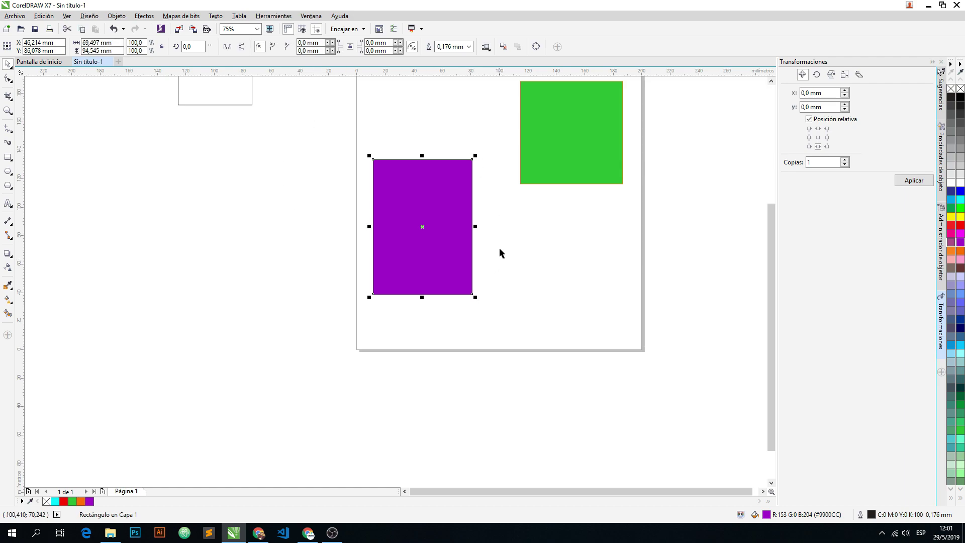
Set the purple rectangle's size to 50 mm wide and 100 mm high
{"action": "left_click", "coordinate": [118, 43]}
{"action": "left_click_drag", "start_coordinate": [119, 43], "coordinate": [68, 43]}
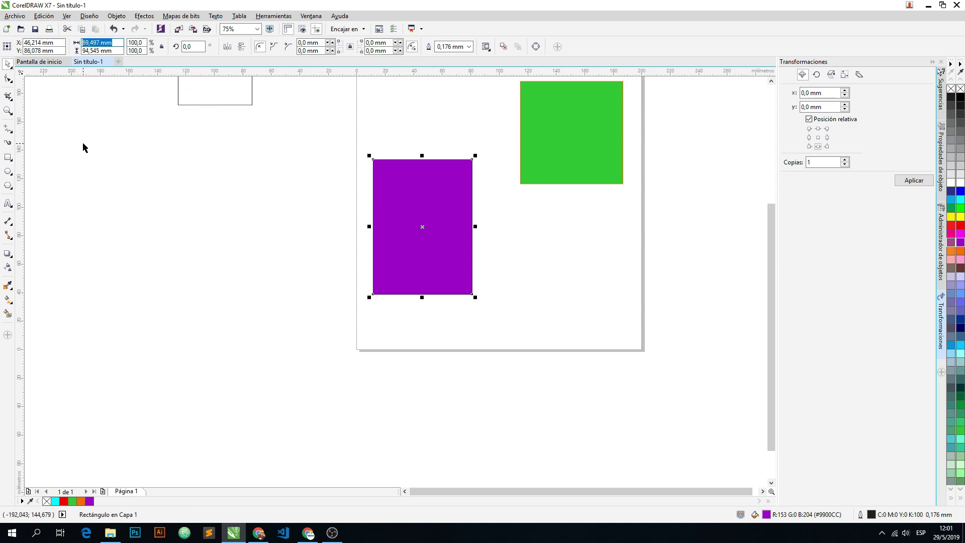
{"action": "type", "text": "50"}
{"action": "key", "text": "Tab"}
{"action": "type", "text": "1"}
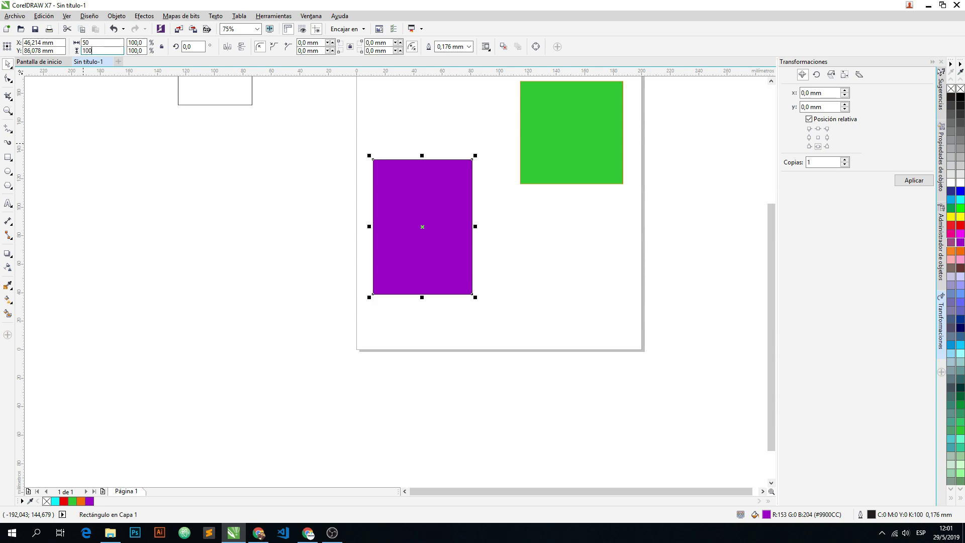
{"action": "type", "text": "00"}
{"action": "key", "text": "Return"}
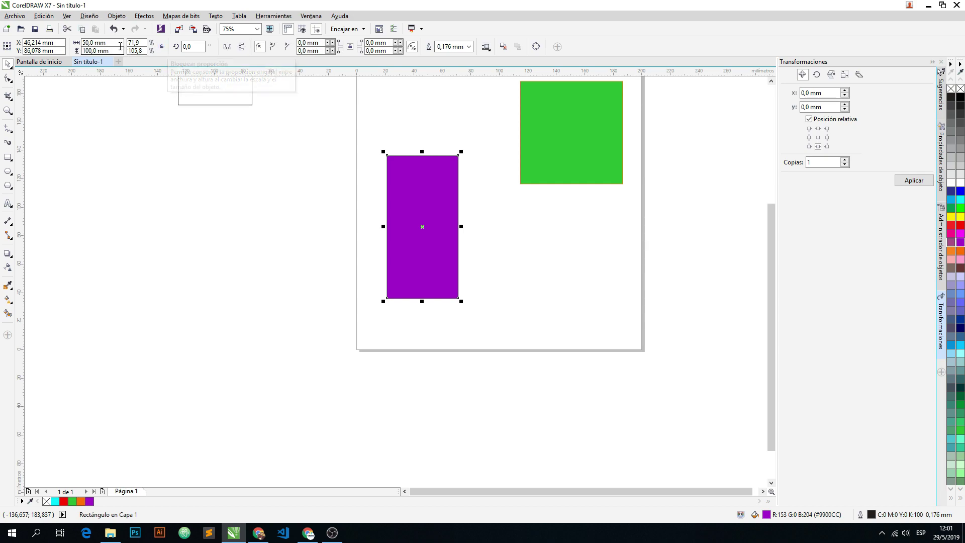
Set the purple rectangle's width to 100 mm
{"action": "left_click_drag", "start_coordinate": [110, 44], "coordinate": [63, 43]}
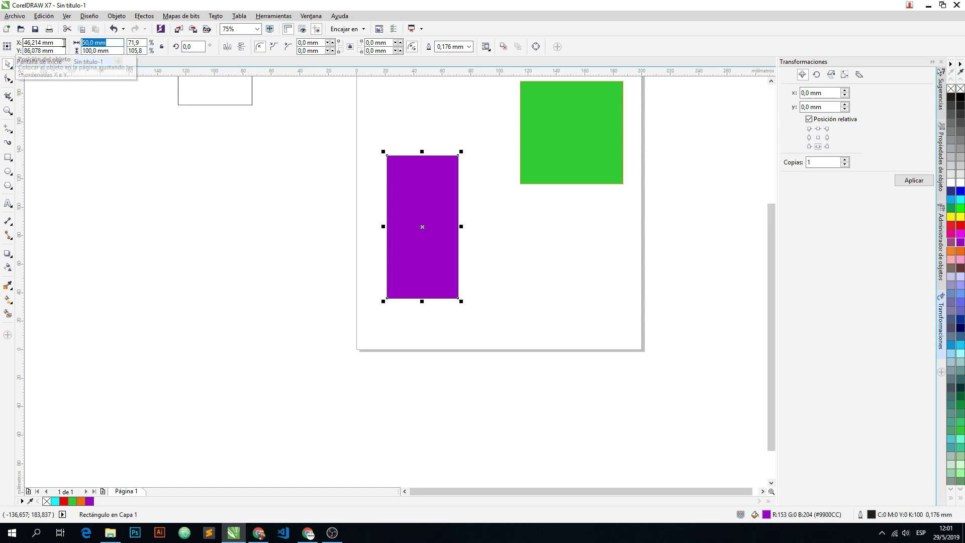
{"action": "type", "text": "100"}
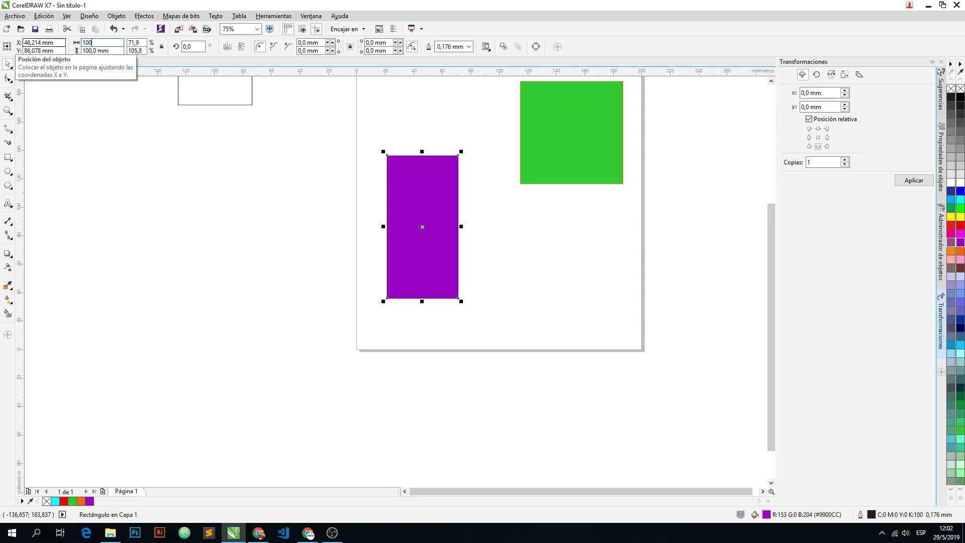
{"action": "key", "text": "Return"}
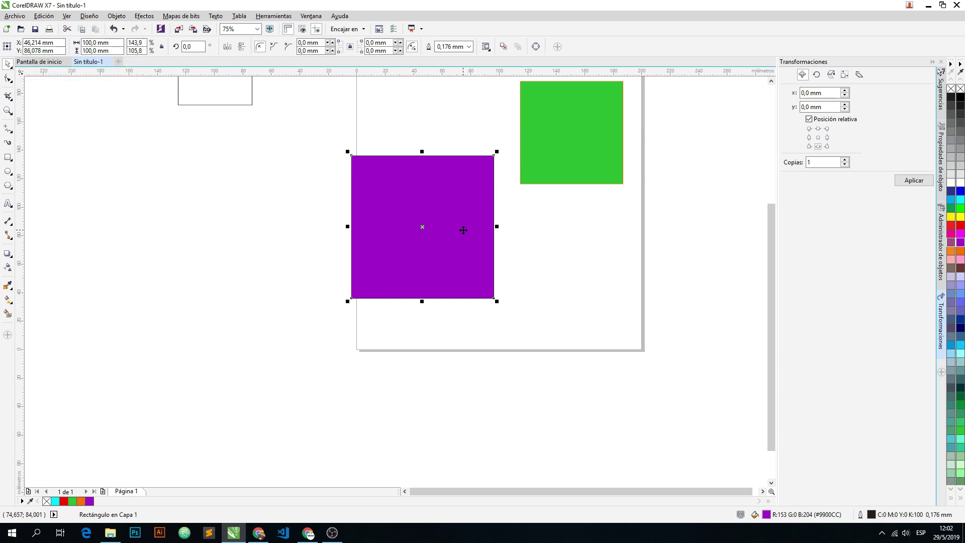
Widen the purple rectangle to 150 mm and move it partly off the page, centred at about X -45 mm and Y 69 mm
{"action": "left_click_drag", "start_coordinate": [114, 43], "coordinate": [80, 44]}
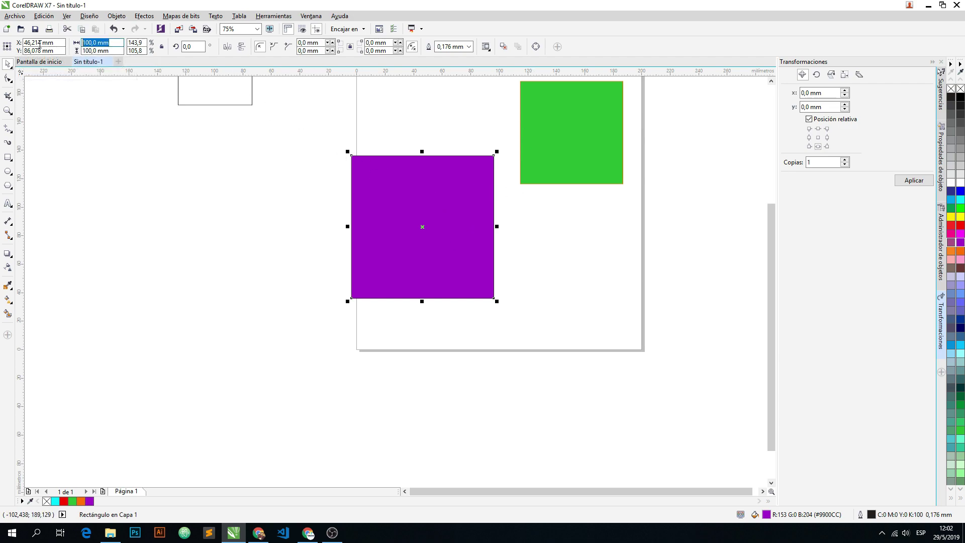
{"action": "type", "text": "150"}
{"action": "key", "text": "Return"}
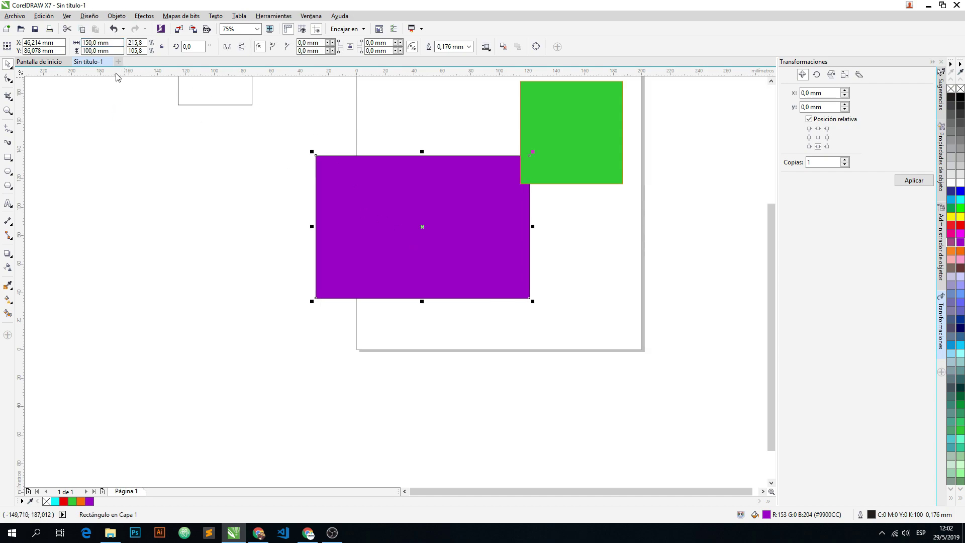
{"action": "left_click_drag", "start_coordinate": [392, 188], "coordinate": [263, 212]}
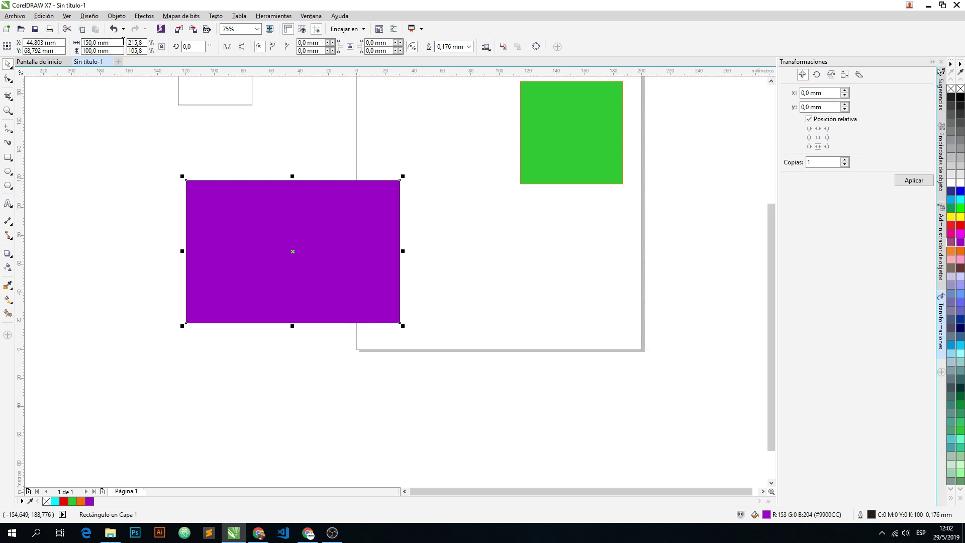
Scale the purple rectangle proportionally to a width of 100 mm
{"action": "left_click_drag", "start_coordinate": [109, 43], "coordinate": [85, 43]}
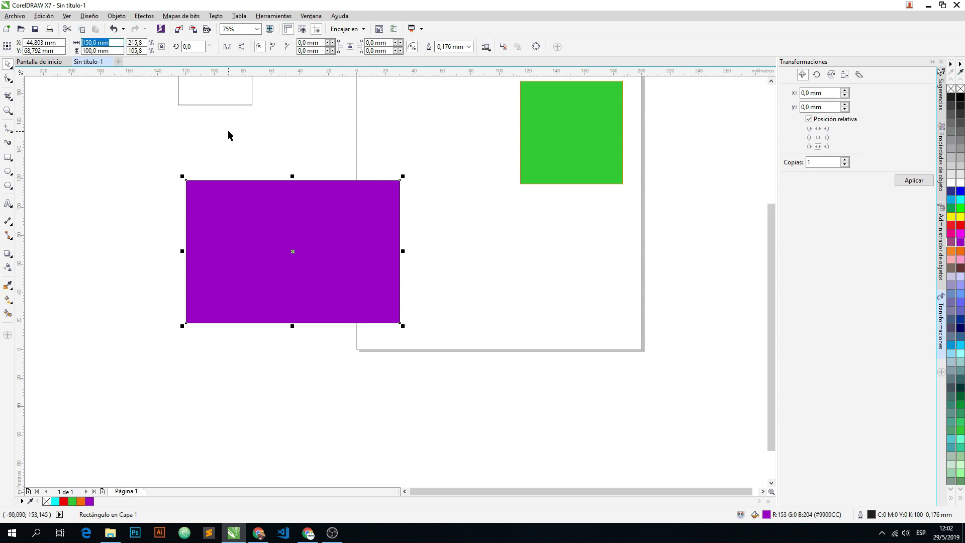
{"action": "type", "text": "100"}
{"action": "key", "text": "Return"}
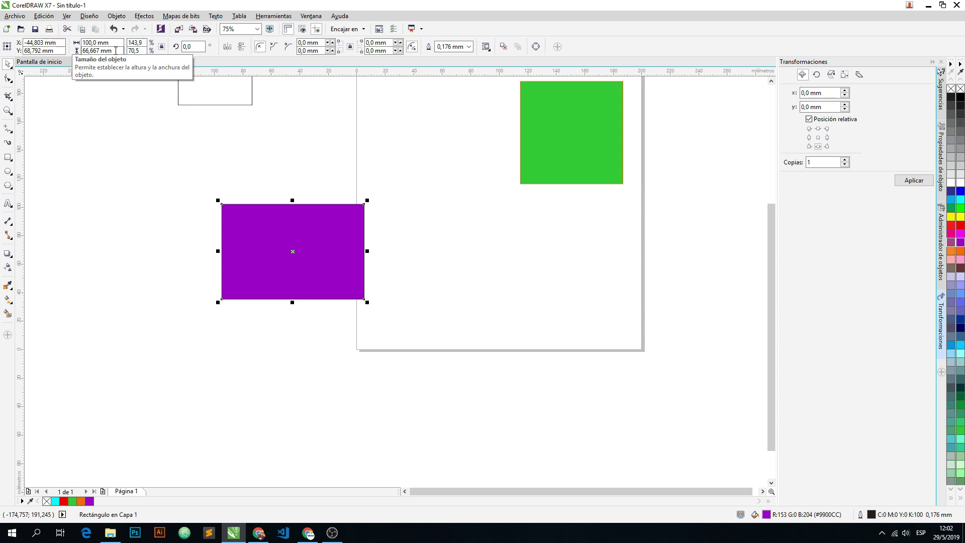
Rotate the purple rectangle to an angle of 50 degrees
{"action": "left_click", "coordinate": [186, 47]}
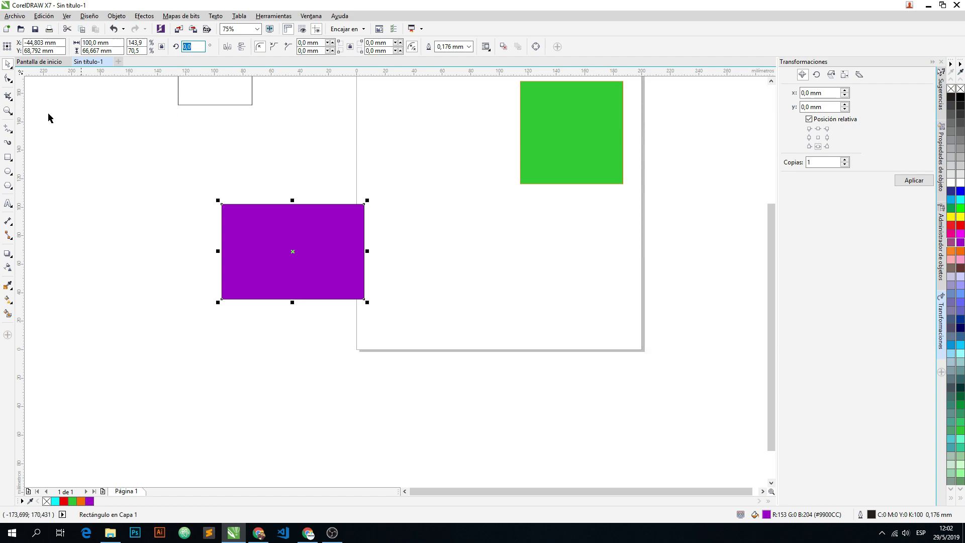
{"action": "type", "text": "50"}
{"action": "key", "text": "Return"}
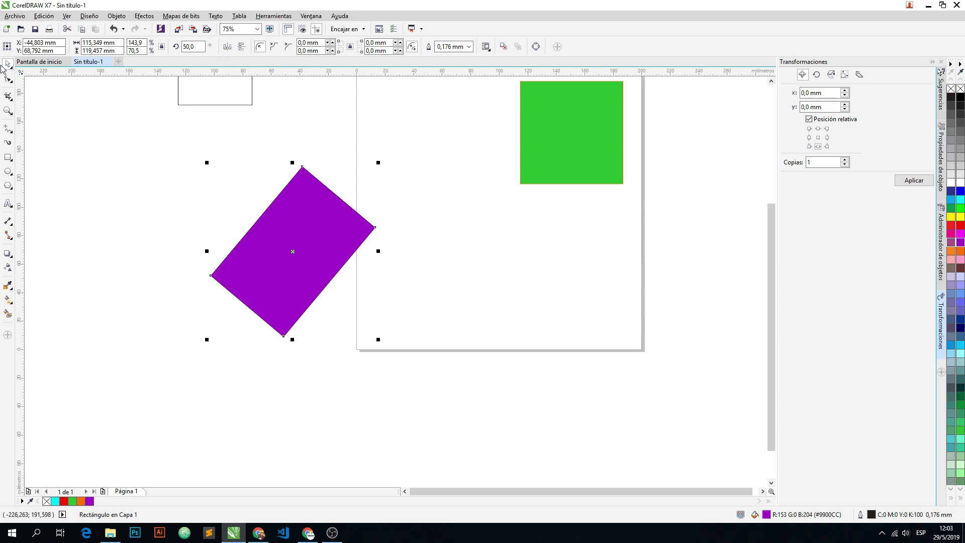
Turn the purple rectangle freehand to about 140 degrees, and mirror it horizontally and vertically
{"action": "left_click", "coordinate": [315, 194]}
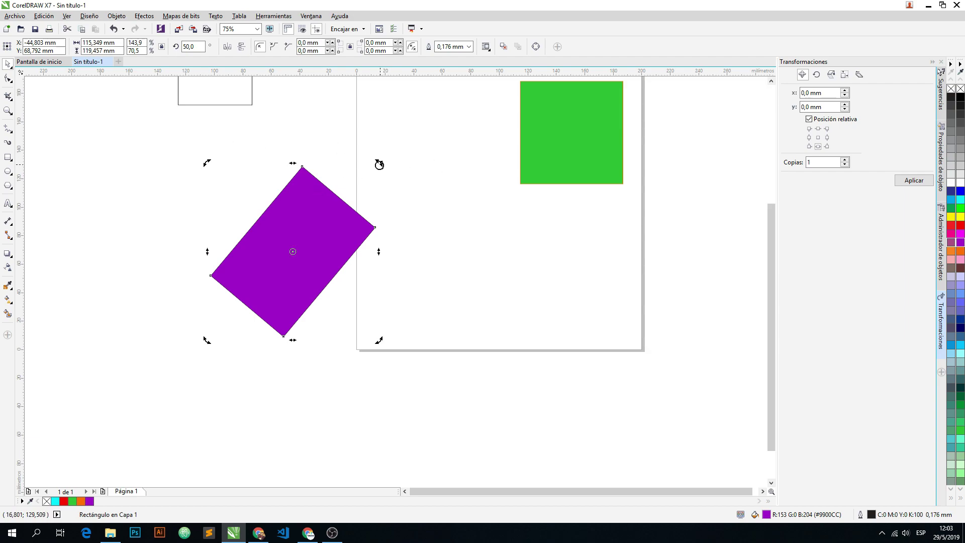
{"action": "left_click_drag", "start_coordinate": [379, 164], "coordinate": [268, 174]}
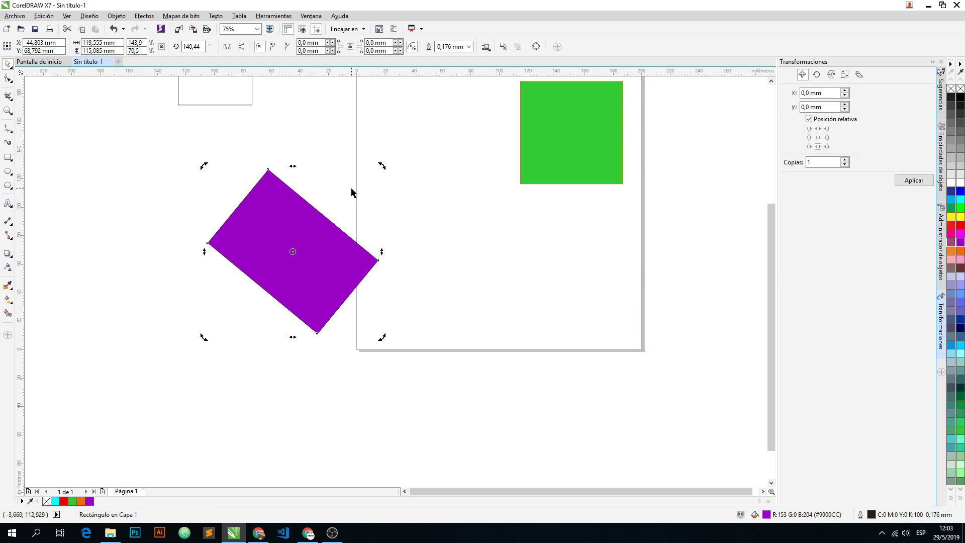
{"action": "left_click", "coordinate": [228, 50]}
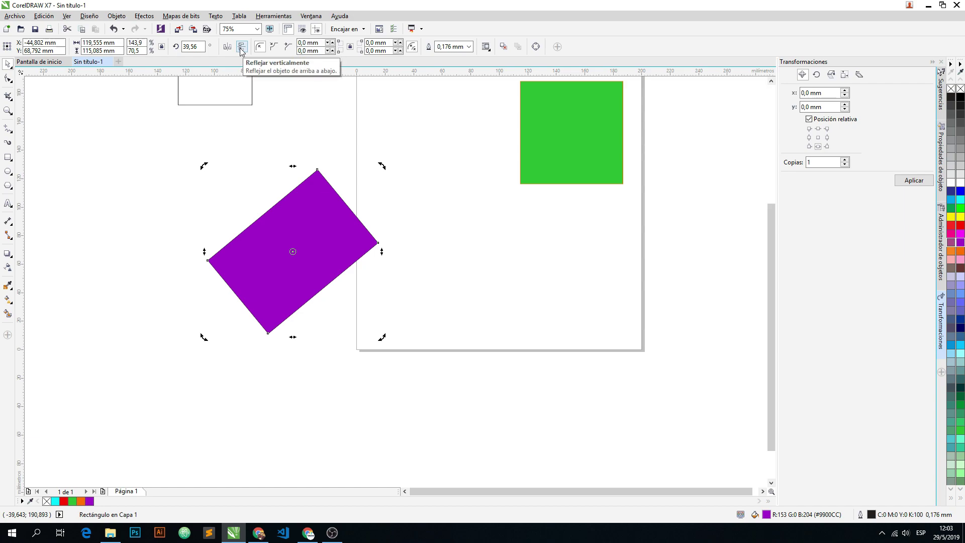
{"action": "left_click", "coordinate": [242, 48]}
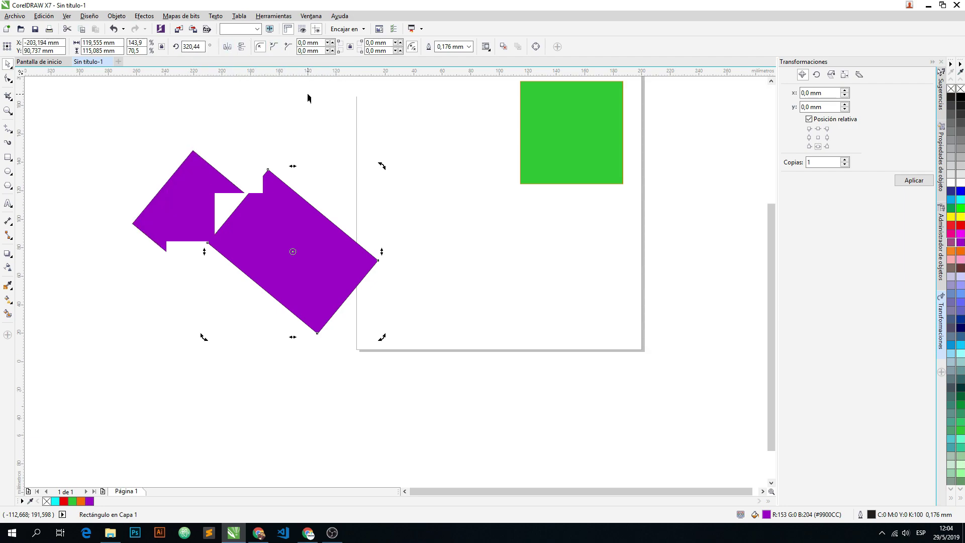
Reselect the rotated purple rectangle and set its corner style to scalloped
{"action": "left_click", "coordinate": [262, 135]}
{"action": "left_click", "coordinate": [217, 192]}
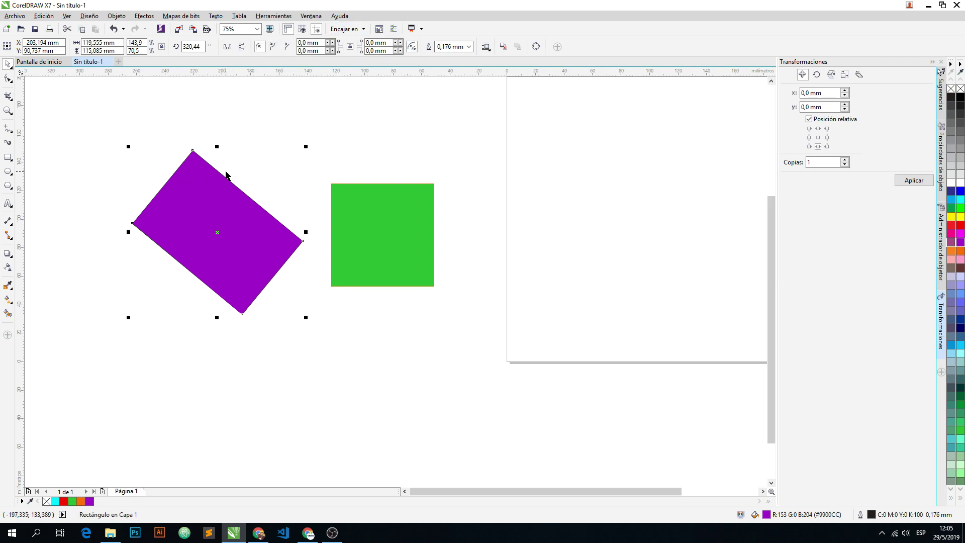
{"action": "left_click", "coordinate": [275, 50]}
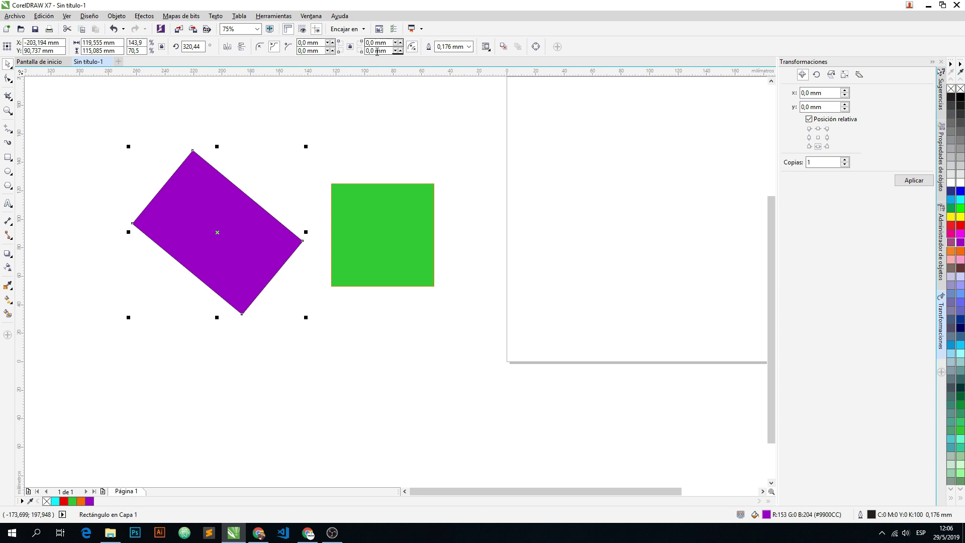
Chamfer all four corners of the green square with a 20 mm corner size
{"action": "left_click", "coordinate": [385, 190]}
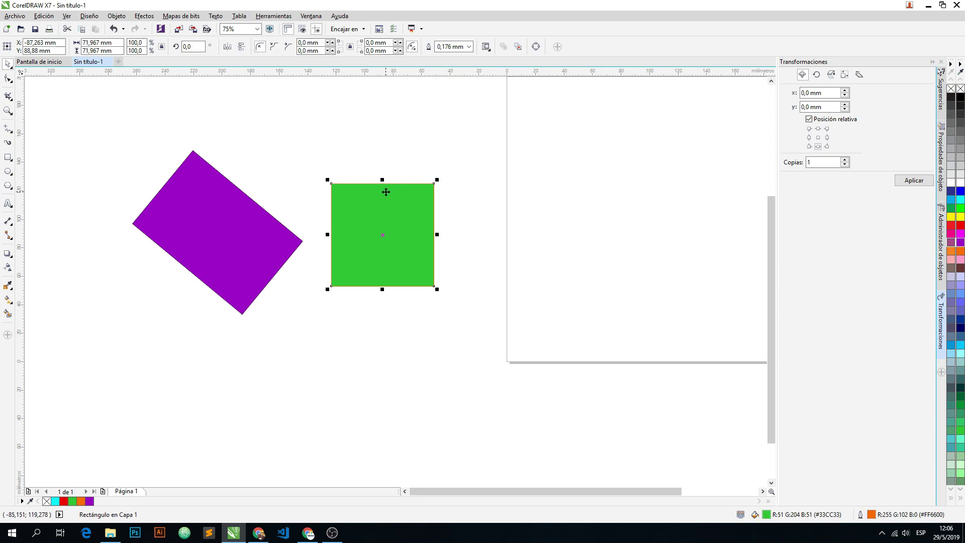
{"action": "left_click", "coordinate": [289, 47]}
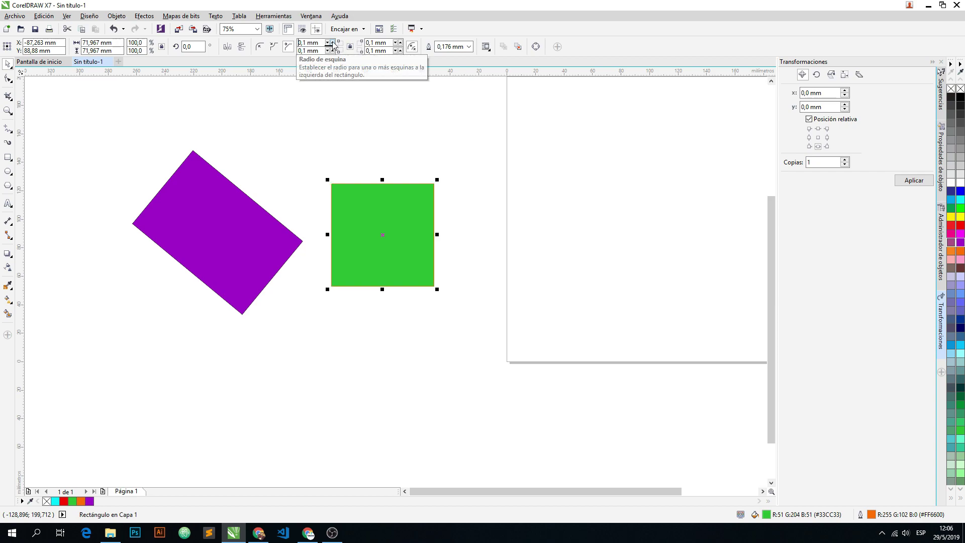
{"action": "left_click", "coordinate": [332, 43]}
{"action": "left_click", "coordinate": [332, 43]}
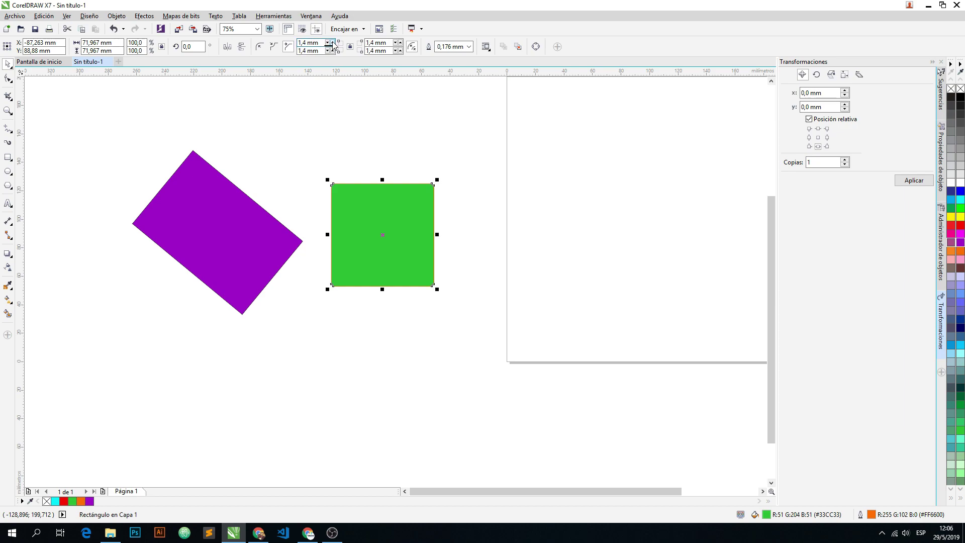
{"action": "left_click", "coordinate": [311, 43]}
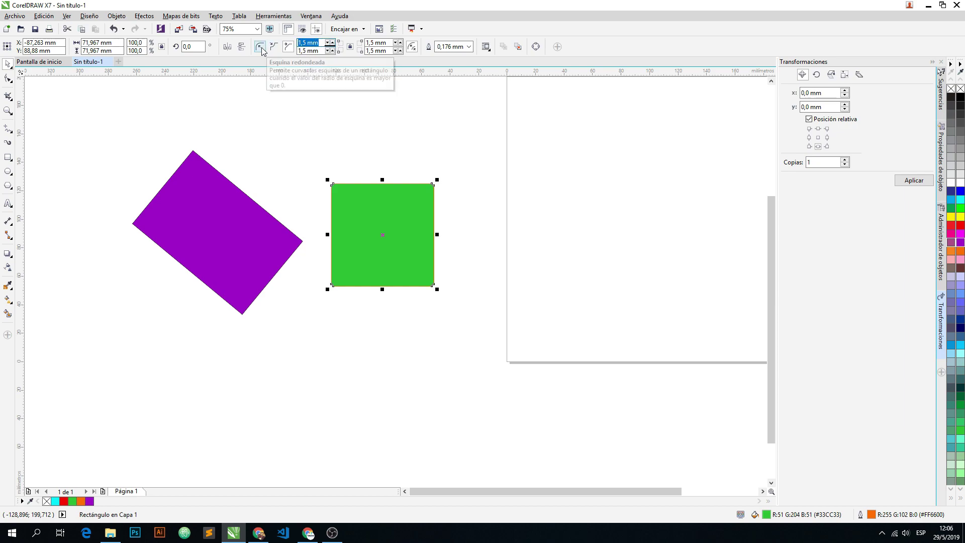
{"action": "type", "text": "20"}
{"action": "key", "text": "Return"}
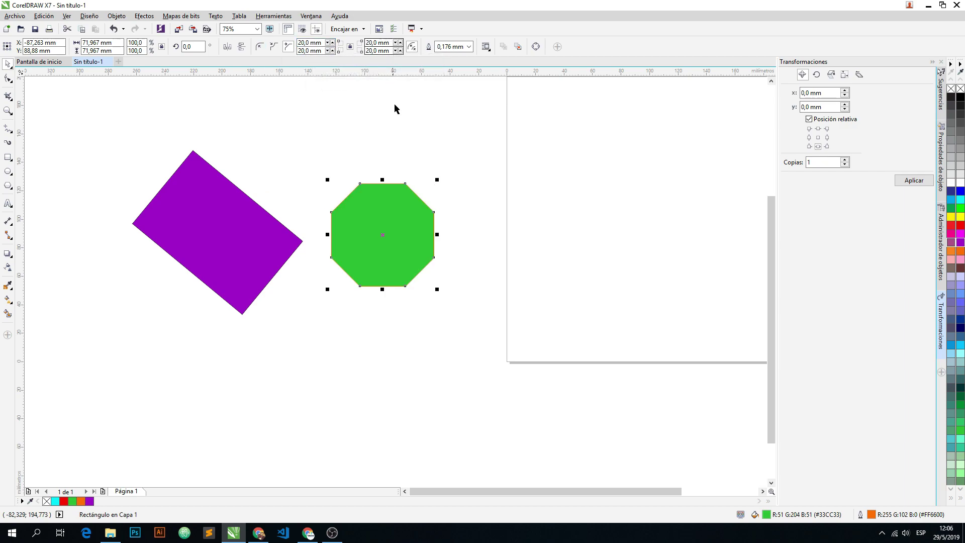
Try the scalloped corner style on the green square and switch its corners to the rounded style
{"action": "left_click", "coordinate": [273, 48]}
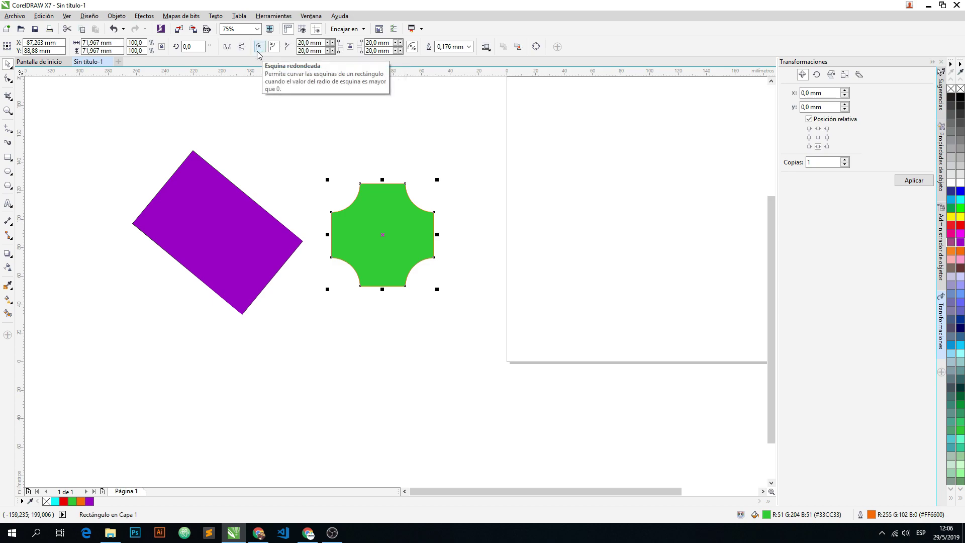
{"action": "left_click", "coordinate": [259, 49]}
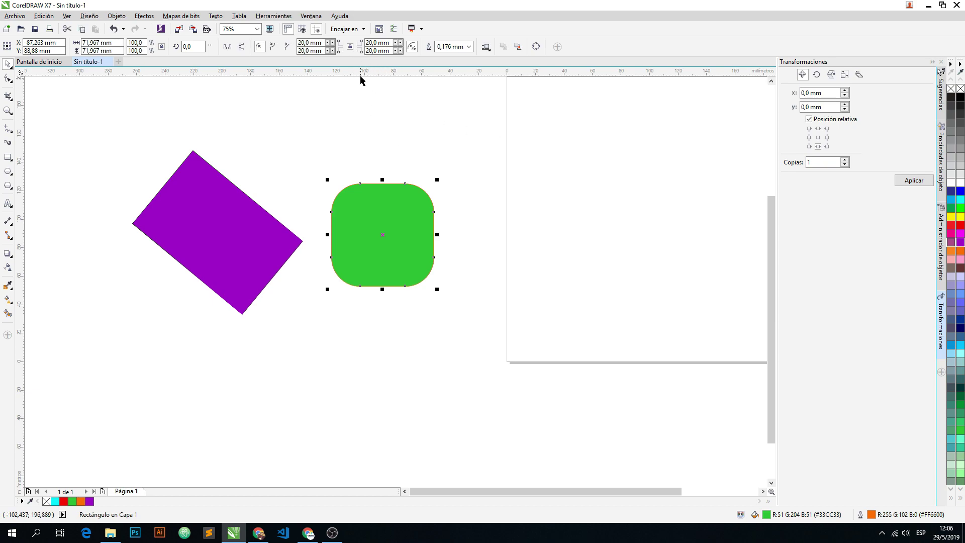
Unlink the green square's corner radii and set only its upper-left corner radius to 5 mm
{"action": "left_click", "coordinate": [350, 47]}
{"action": "left_click_drag", "start_coordinate": [325, 43], "coordinate": [293, 45]}
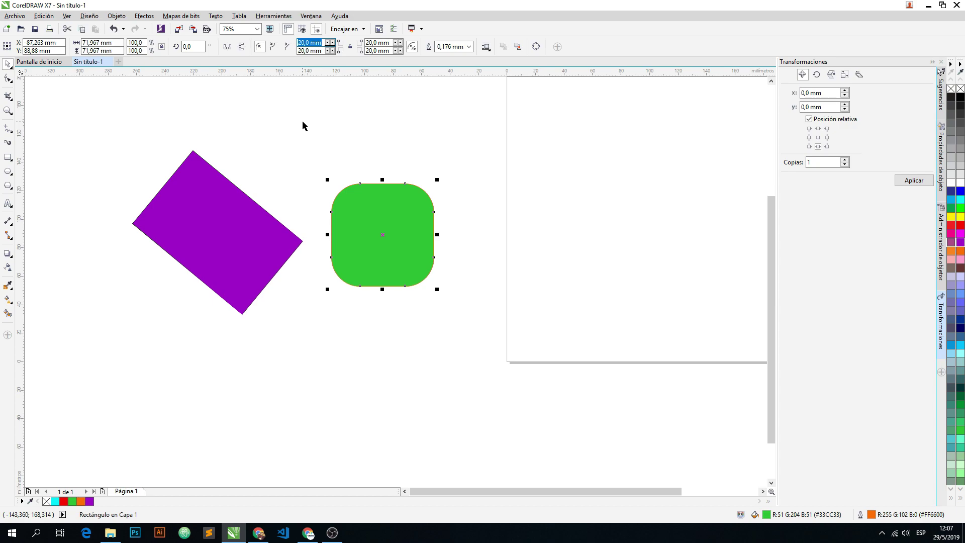
{"action": "type", "text": "5"}
{"action": "key", "text": "Return"}
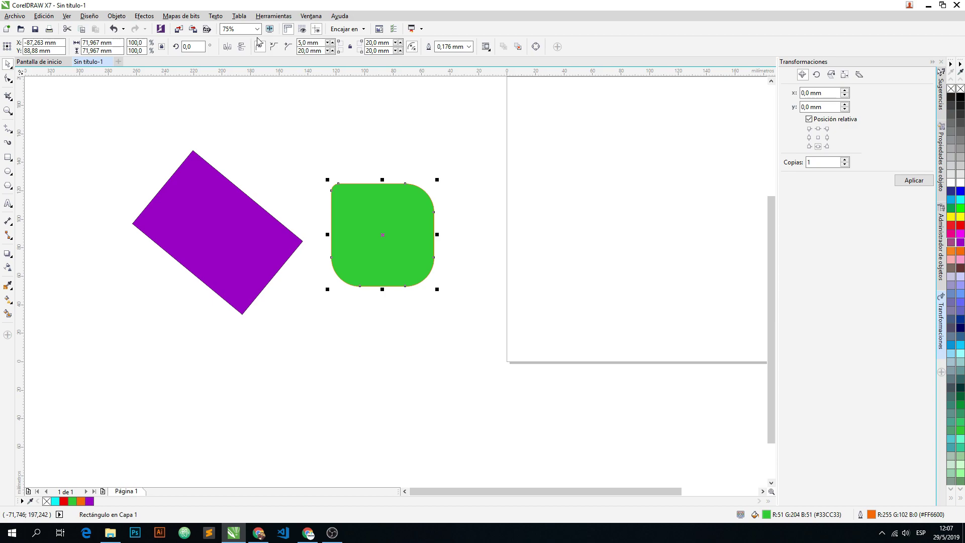
Select the purple rectangle and the green rounded square together and delete both
{"action": "left_click_drag", "start_coordinate": [110, 103], "coordinate": [263, 156]}
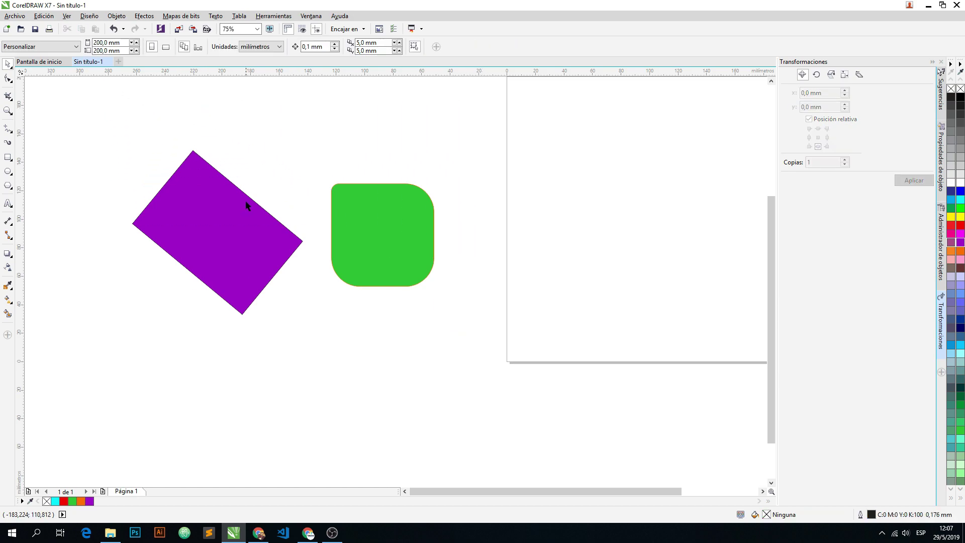
{"action": "left_click", "coordinate": [197, 171]}
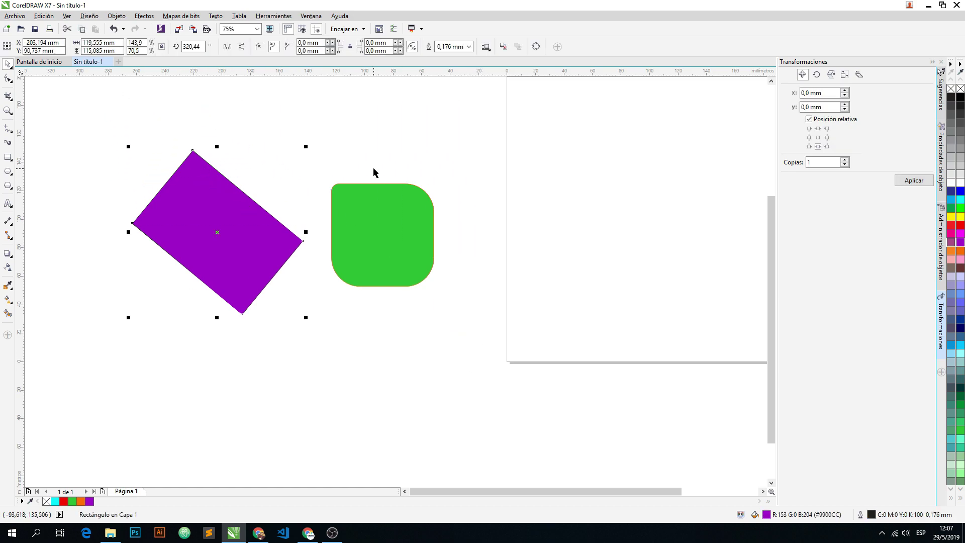
{"action": "left_click_drag", "start_coordinate": [82, 91], "coordinate": [488, 301]}
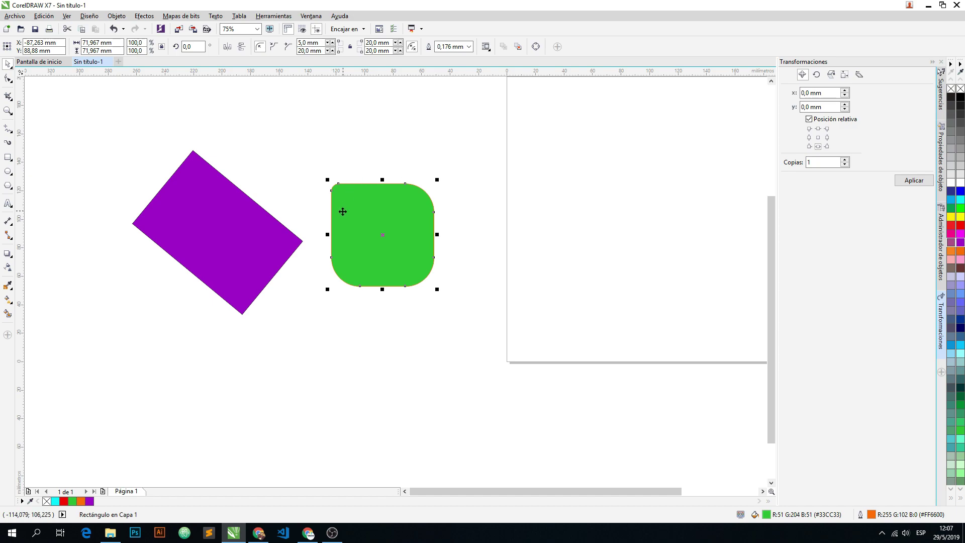
{"action": "left_click_drag", "start_coordinate": [88, 99], "coordinate": [478, 386]}
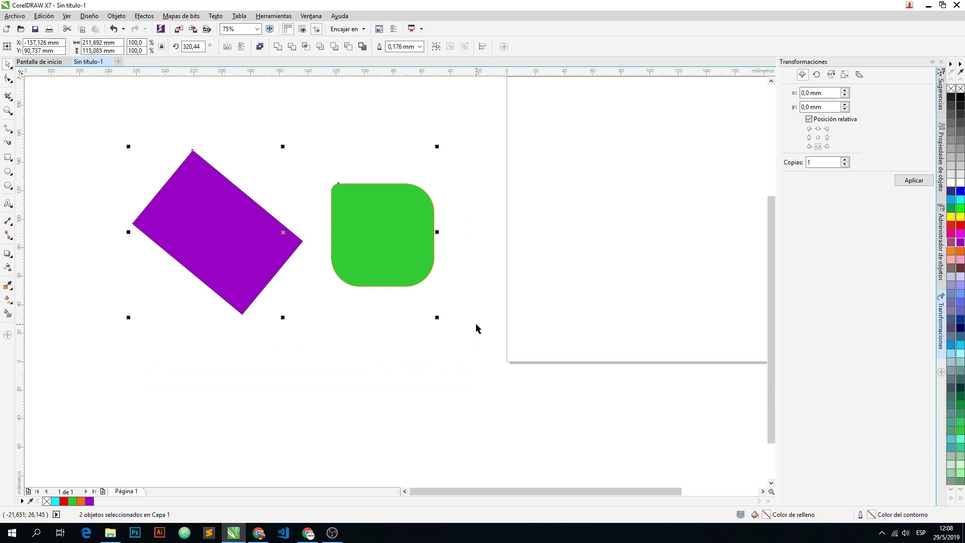
{"action": "key", "text": "Delete"}
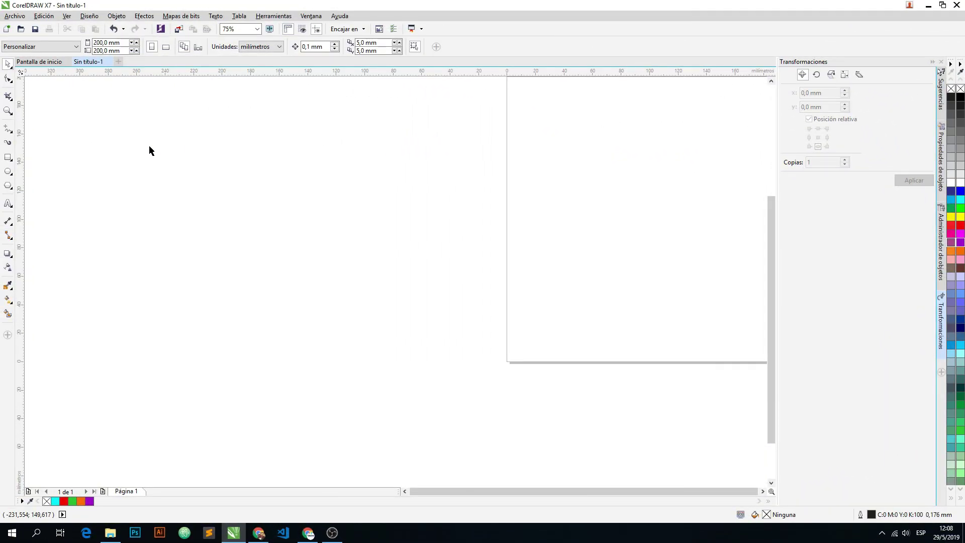
Draw a circle about 178 mm in diameter beside the page with the Ellipse tool
{"action": "left_click", "coordinate": [9, 172]}
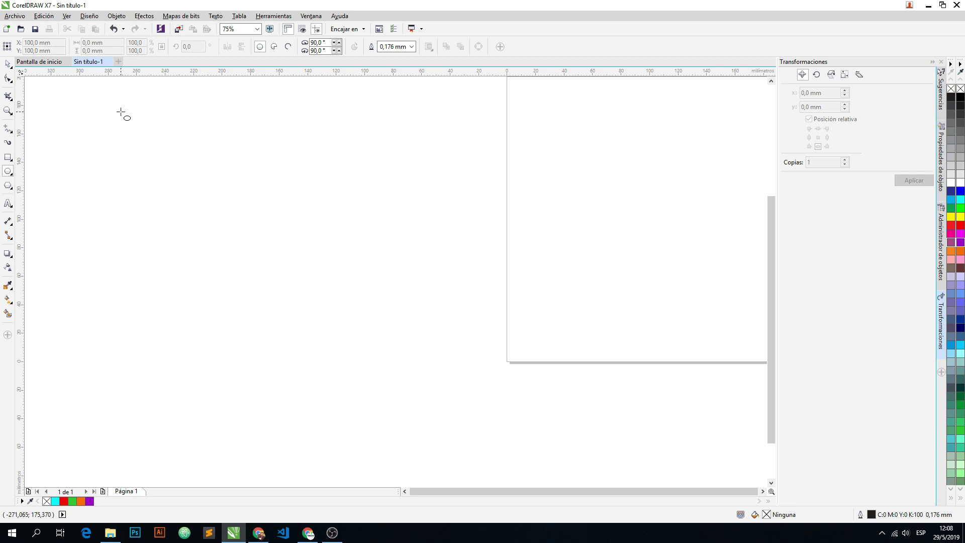
{"action": "mouse_move", "coordinate": [121, 112]}
{"action": "left_mouse_down"}
{"action": "mouse_move", "coordinate": [246, 249]}
{"action": "mouse_move", "coordinate": [310, 282]}
{"action": "mouse_move", "coordinate": [421, 221]}
{"action": "mouse_move", "coordinate": [468, 145]}
{"action": "left_mouse_up"}
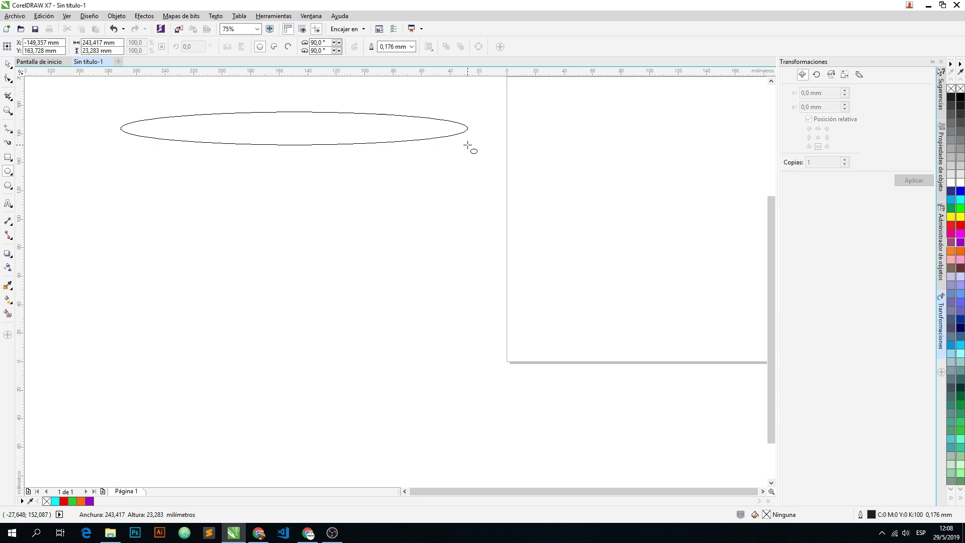
{"action": "left_click_drag", "start_coordinate": [469, 146], "coordinate": [374, 327]}
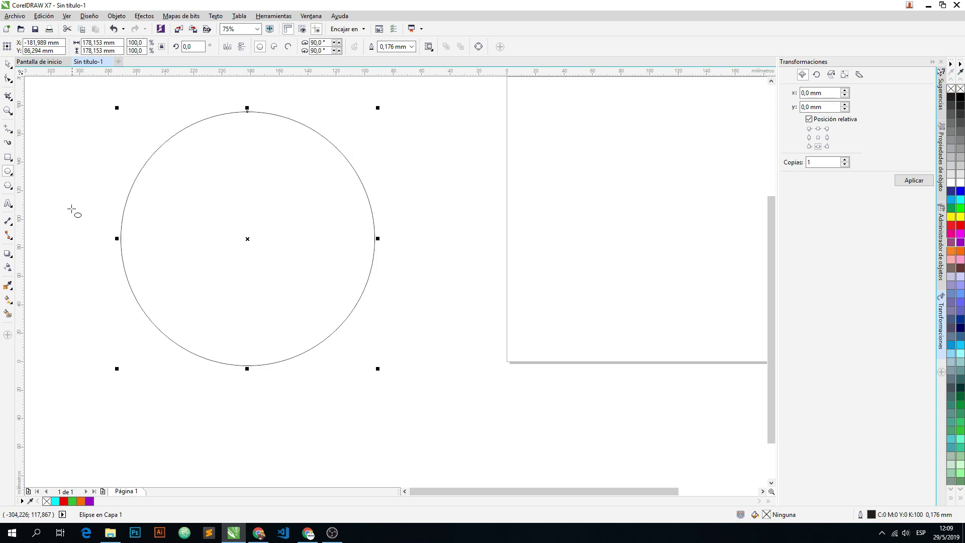
Fill the circle with orange (#FF6600) and remove its outline
{"action": "left_click", "coordinate": [8, 66]}
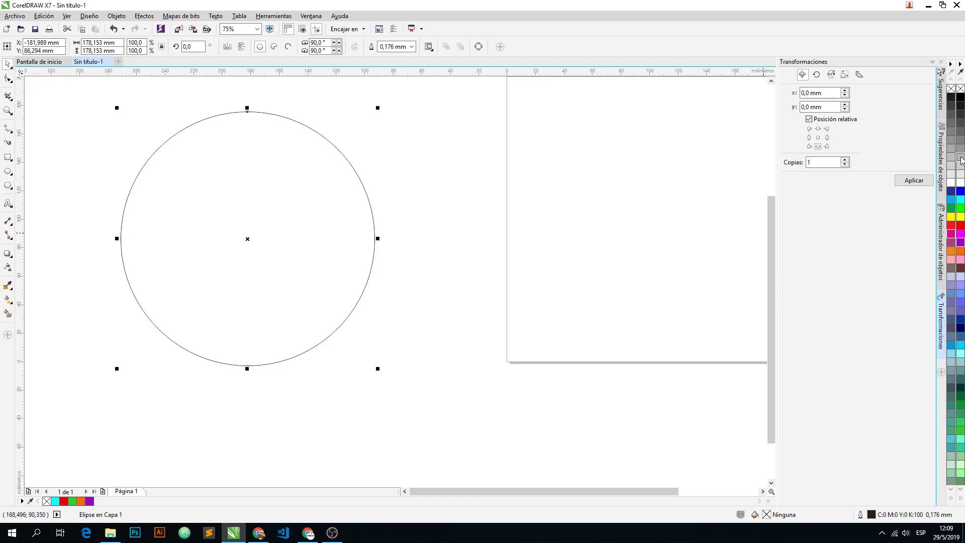
{"action": "left_click", "coordinate": [959, 253]}
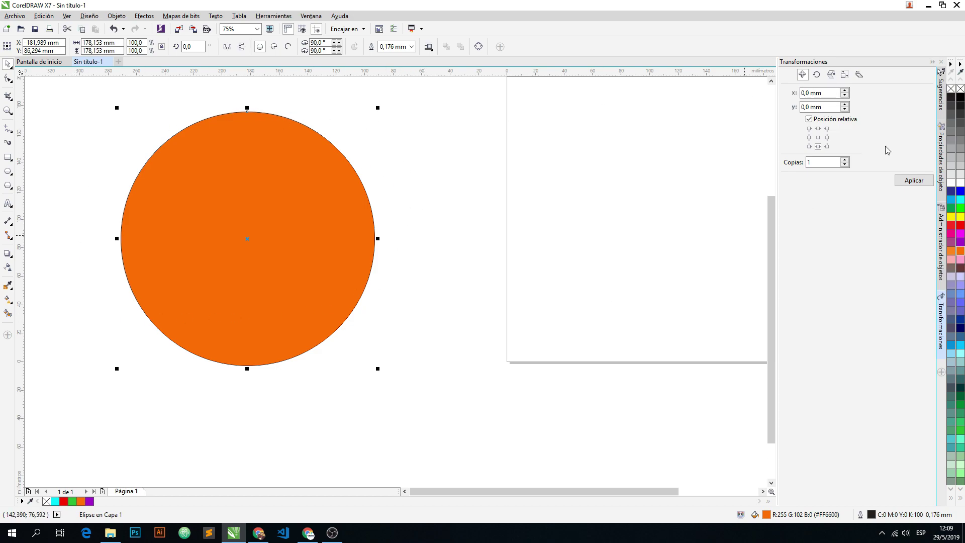
{"action": "right_click", "coordinate": [961, 89]}
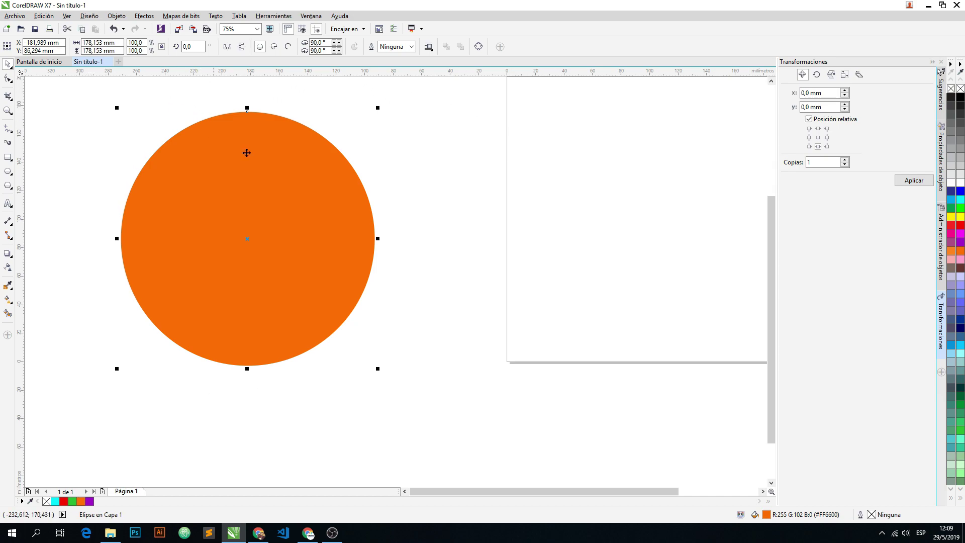
Move the orange circle to about X -151 mm and Y 70 mm, and go through its position, size and scale values
{"action": "left_click_drag", "start_coordinate": [266, 195], "coordinate": [312, 218]}
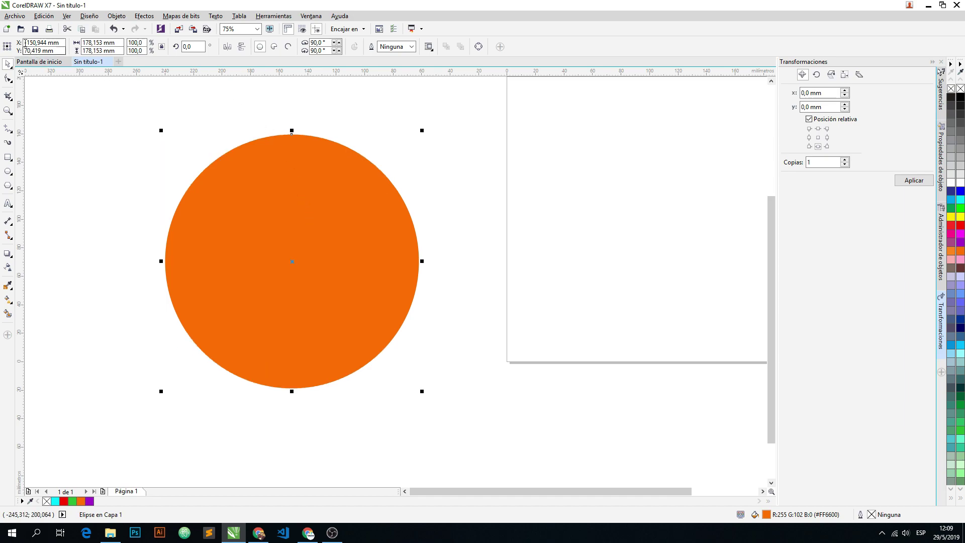
{"action": "left_click", "coordinate": [30, 43]}
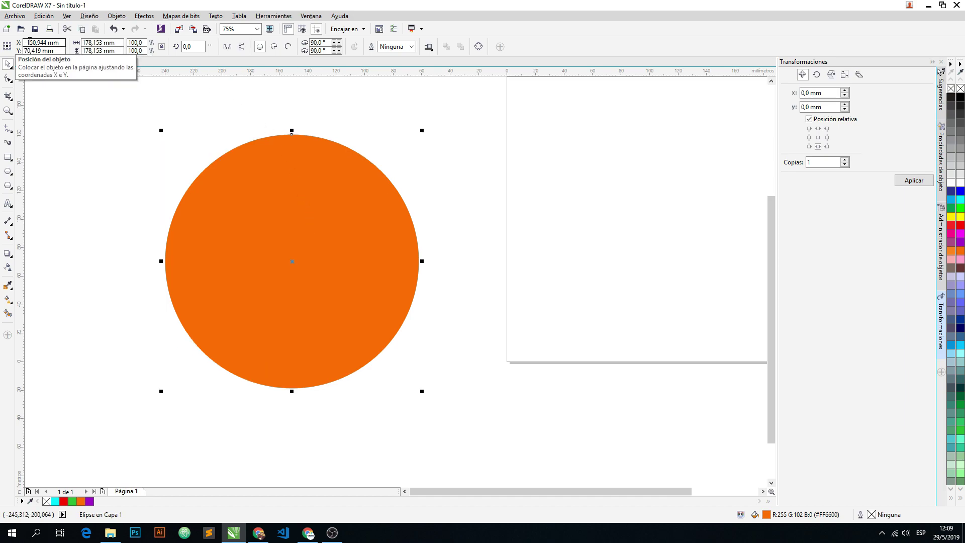
{"action": "key", "text": "Tab"}
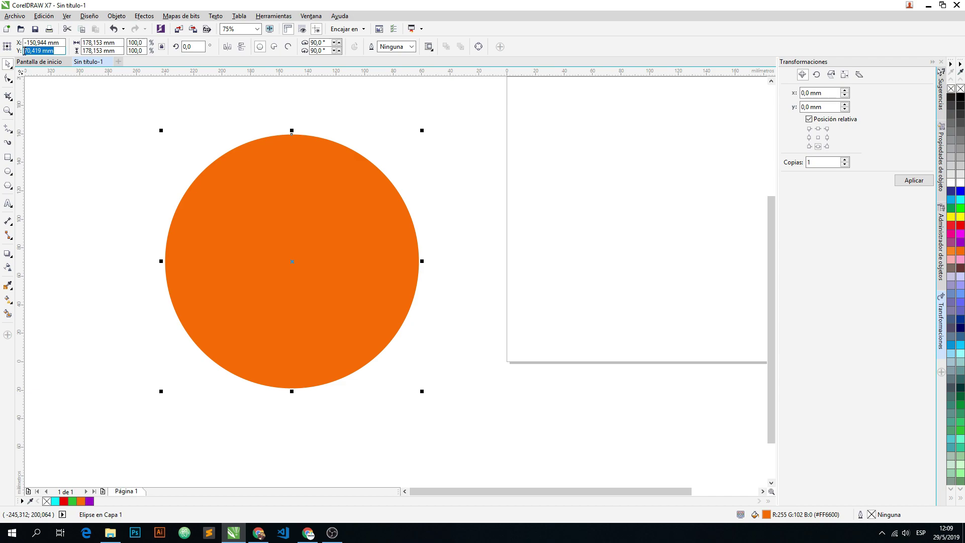
{"action": "key", "text": "Tab"}
{"action": "key", "text": "Tab"}
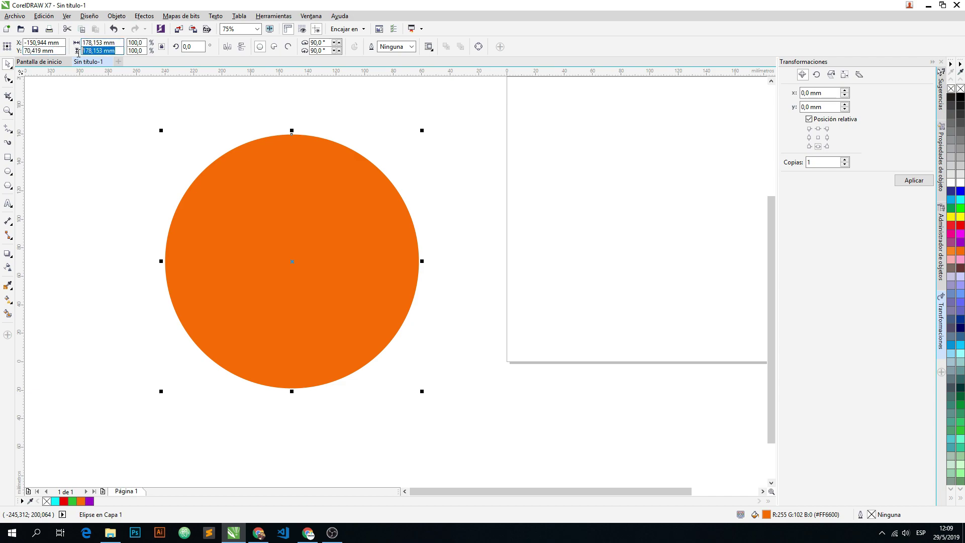
{"action": "left_click", "coordinate": [145, 43]}
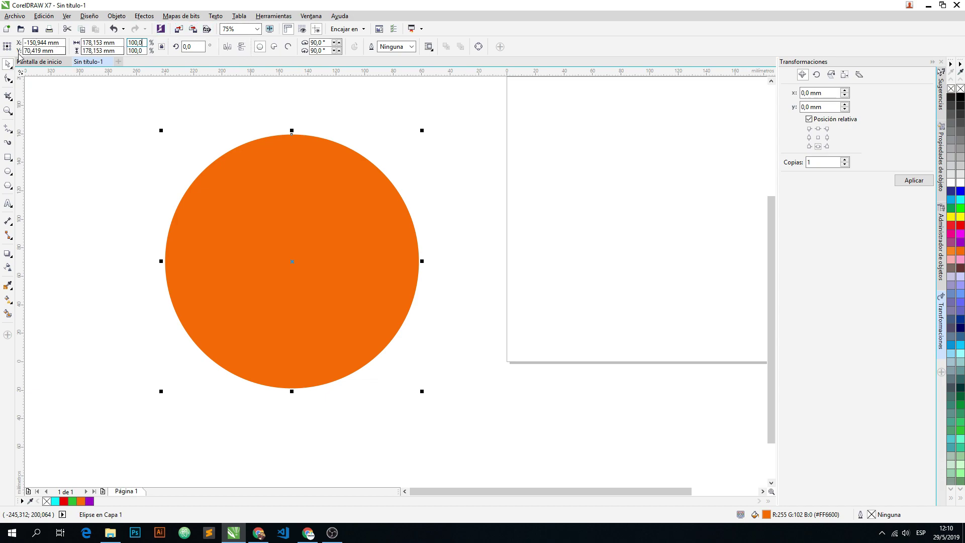
Turn the orange circle into a pie and set its ending angle to 180°
{"action": "left_click", "coordinate": [276, 47]}
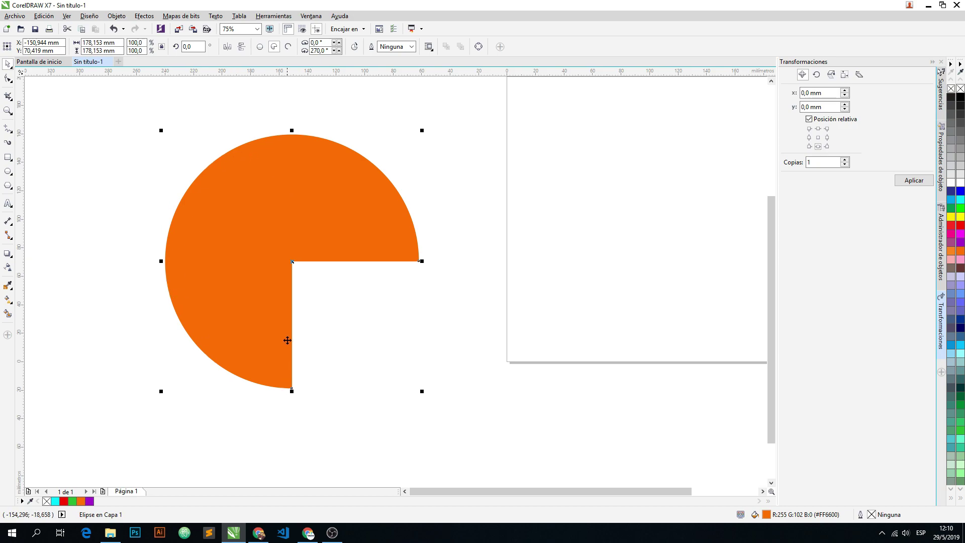
{"action": "left_click_drag", "start_coordinate": [331, 48], "coordinate": [318, 50]}
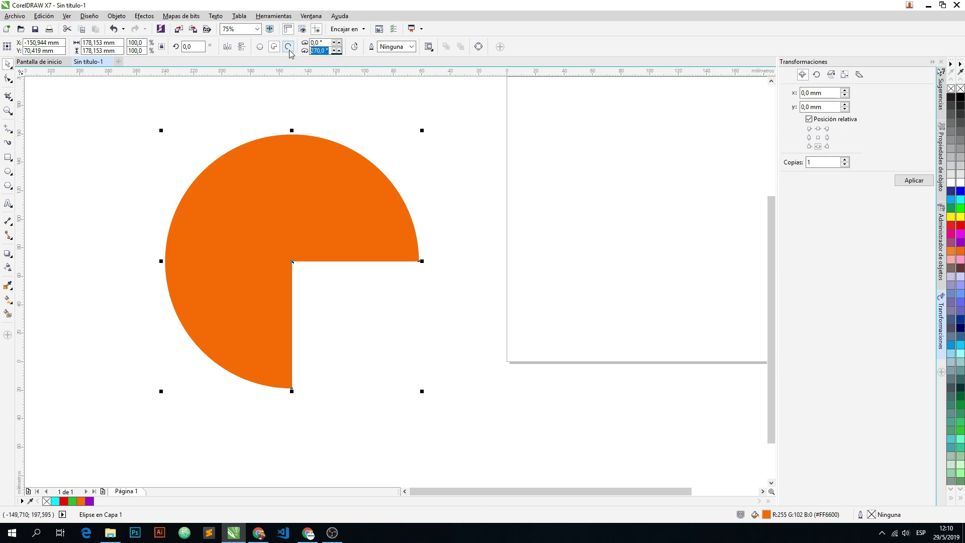
{"action": "type", "text": "180"}
{"action": "key", "text": "Return"}
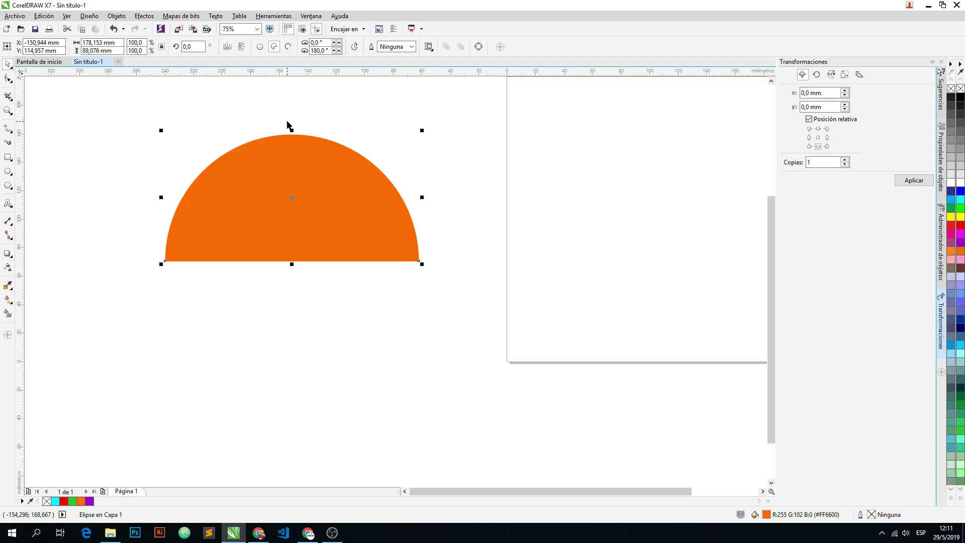
Set the ending angle of the orange pie to 90°
{"action": "left_click", "coordinate": [320, 50]}
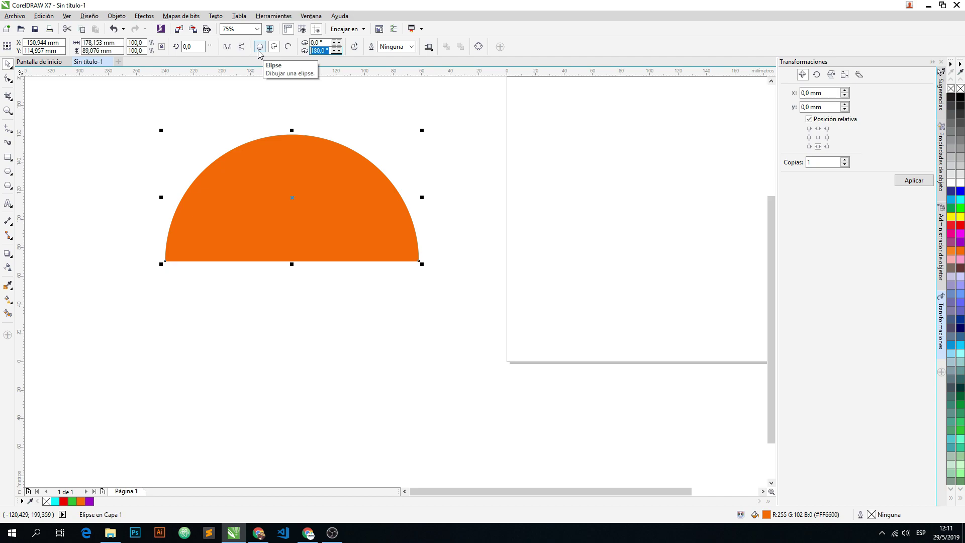
{"action": "type", "text": "90"}
{"action": "key", "text": "Return"}
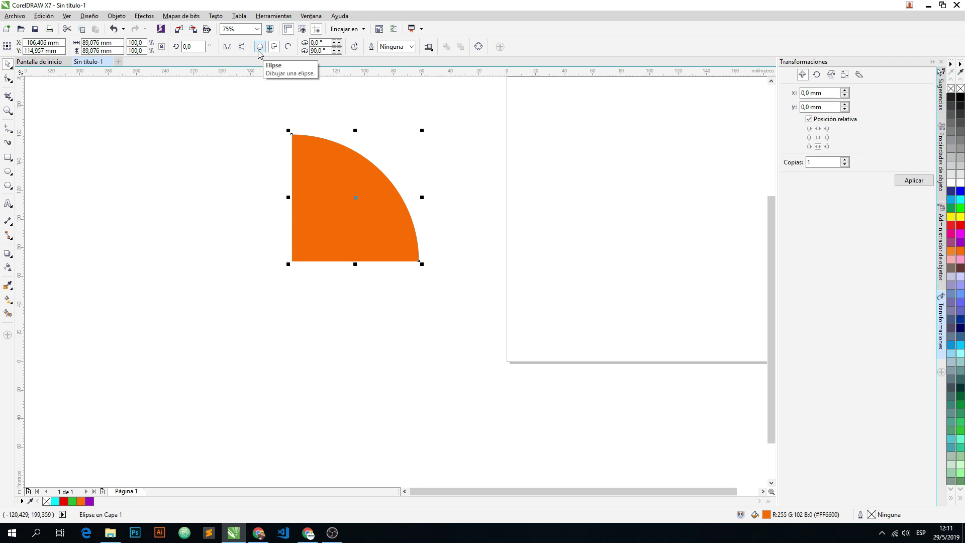
Move the quarter pie to about X -131 mm, Y 123 mm and reverse its direction
{"action": "left_click_drag", "start_coordinate": [361, 219], "coordinate": [254, 216]}
{"action": "left_click_drag", "start_coordinate": [245, 170], "coordinate": [318, 162]}
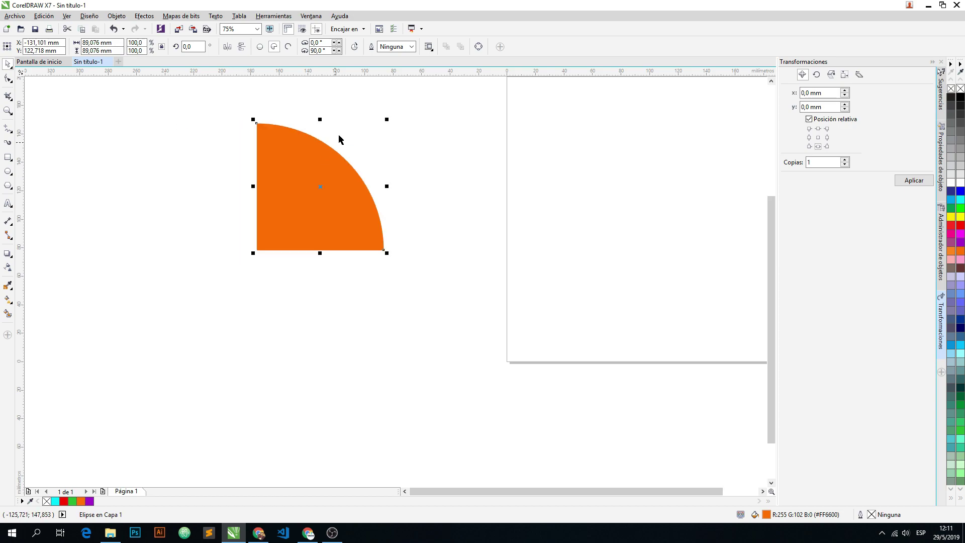
{"action": "left_click", "coordinate": [355, 46]}
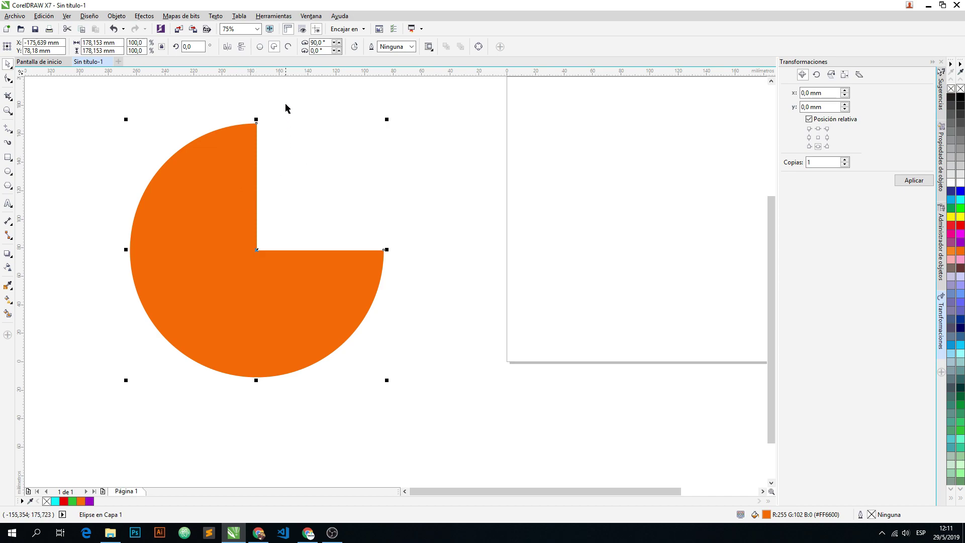
Turn the orange pie into a black-outlined arc with a starting angle of 0° and an ending angle of 180°
{"action": "left_click", "coordinate": [291, 50]}
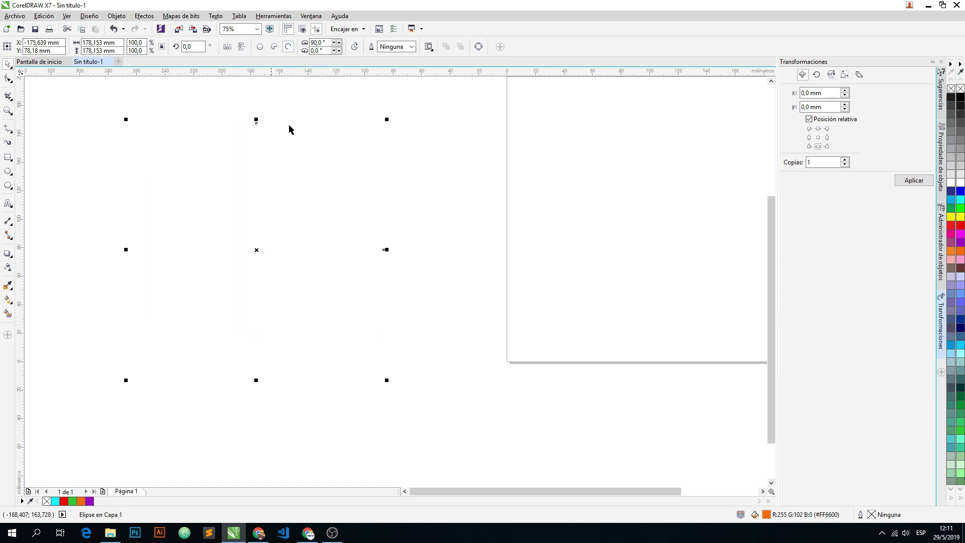
{"action": "right_click", "coordinate": [961, 98]}
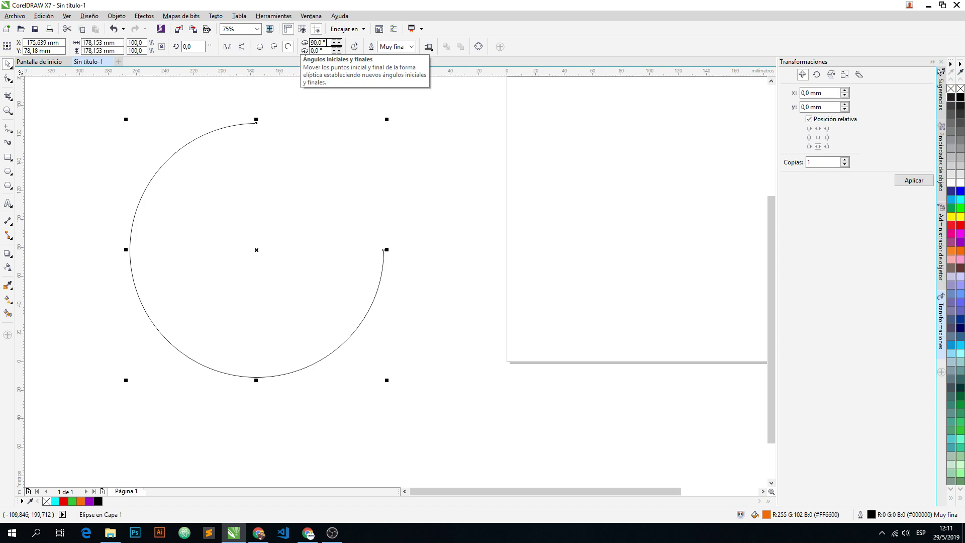
{"action": "left_click_drag", "start_coordinate": [327, 42], "coordinate": [313, 43]}
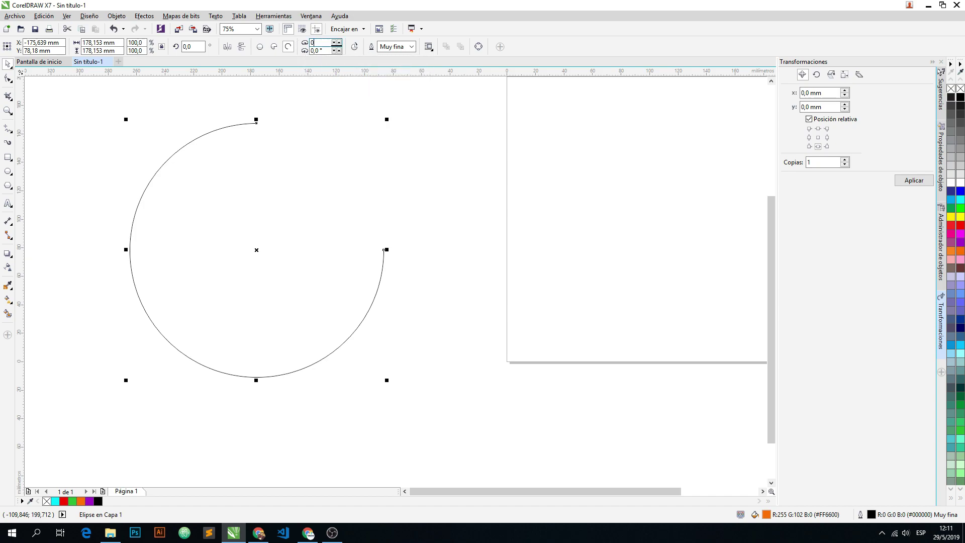
{"action": "key", "text": "Return"}
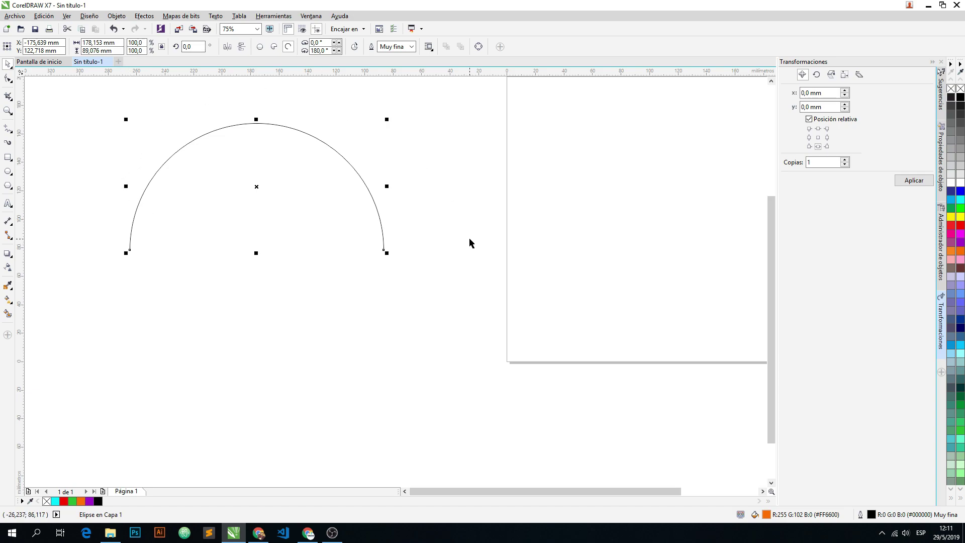
Turn the arc back into a pie with an ending angle of 270° and move it to about X -267 mm, Y 78 mm
{"action": "left_click", "coordinate": [273, 48]}
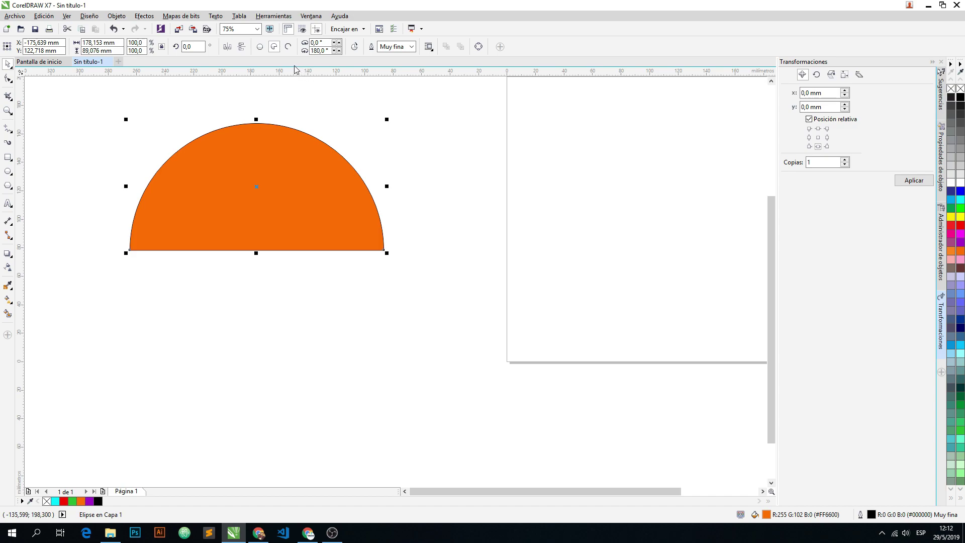
{"action": "scroll", "coordinate": [352, 151], "scroll_direction": "down", "scroll_amount": 2}
{"action": "scroll", "coordinate": [280, 142], "scroll_direction": "up", "scroll_amount": 2}
{"action": "left_click_drag", "start_coordinate": [365, 176], "coordinate": [312, 153]}
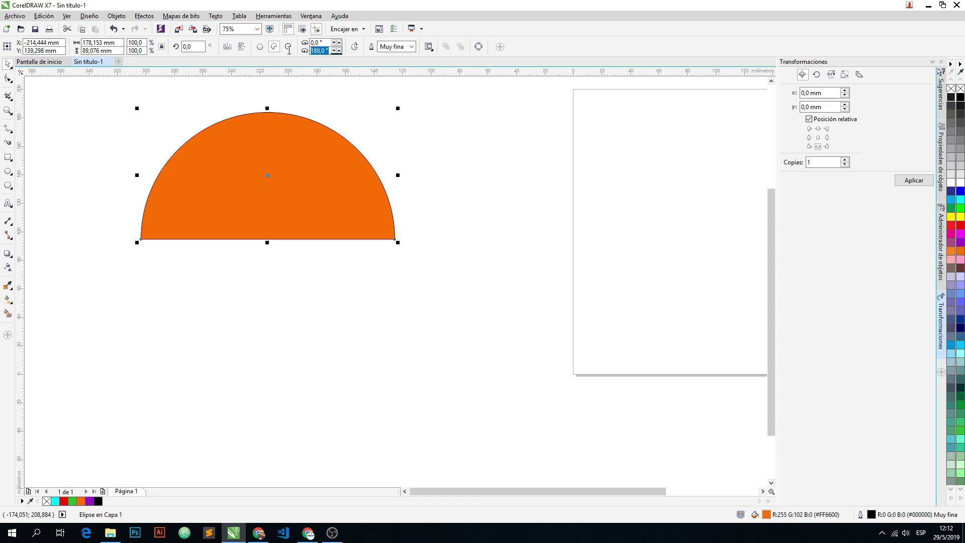
{"action": "type", "text": "270"}
{"action": "key", "text": "Return"}
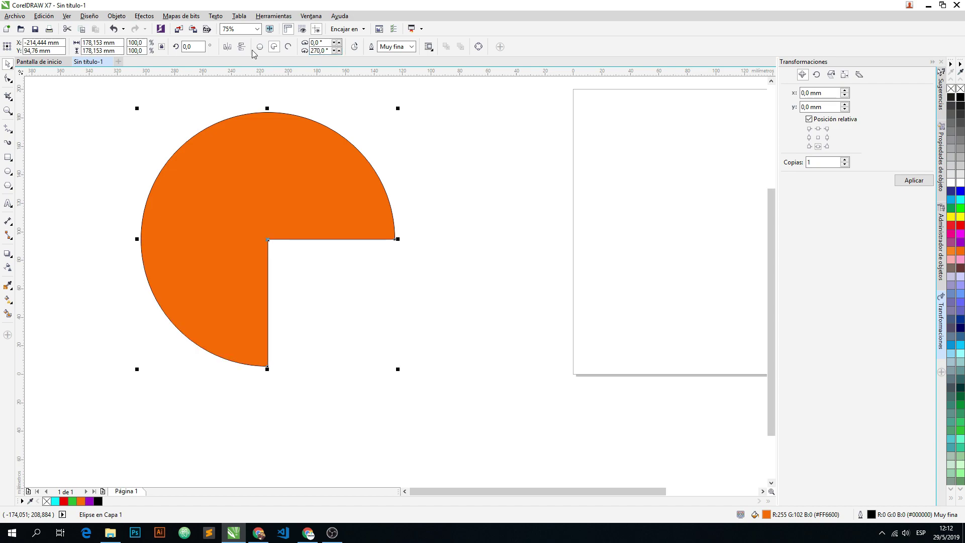
{"action": "left_click_drag", "start_coordinate": [299, 189], "coordinate": [301, 212]}
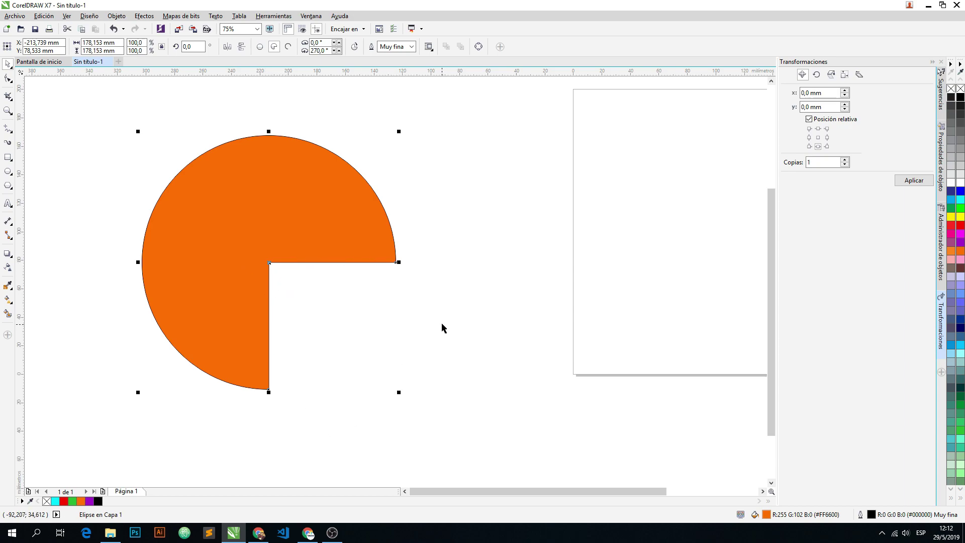
{"action": "left_click_drag", "start_coordinate": [268, 180], "coordinate": [191, 180]}
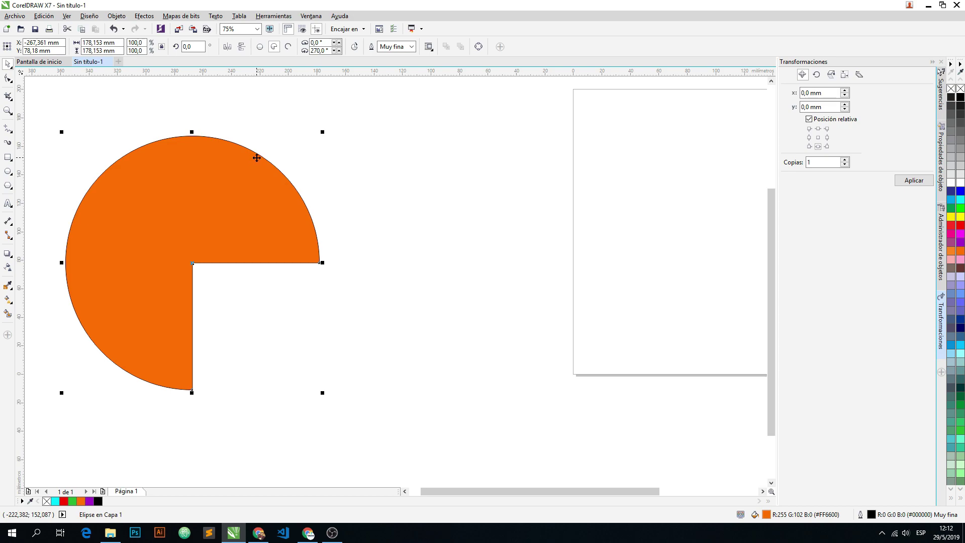
Duplicate the orange pie at about X -79 mm, Y 69 mm and reverse the copy's direction to get the missing quarter slice
{"action": "left_click", "coordinate": [428, 156]}
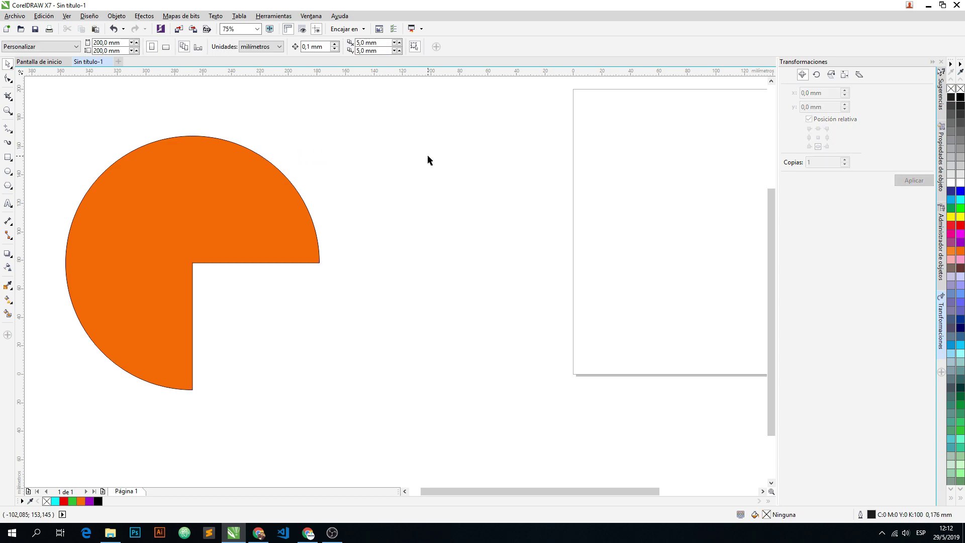
{"action": "key", "text": "ctrl+a"}
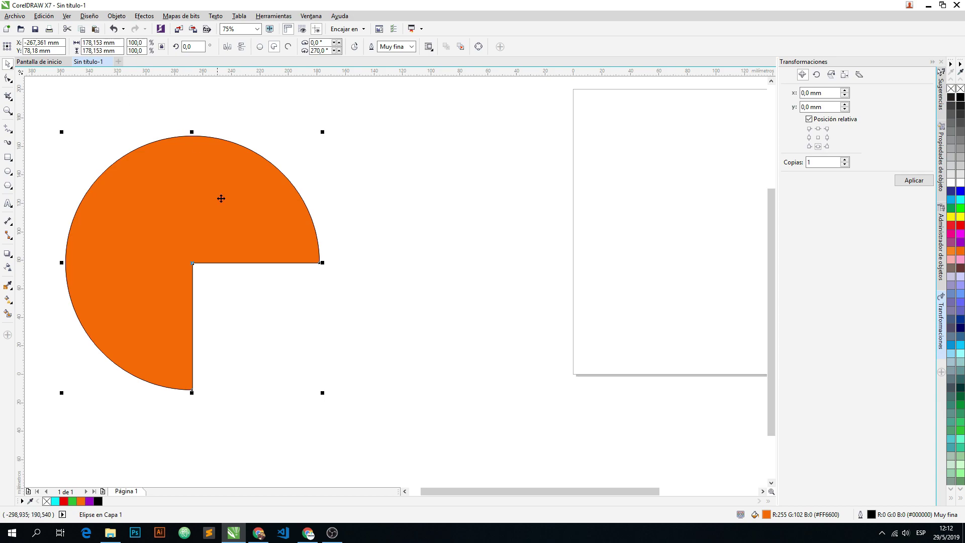
{"action": "left_click_drag", "start_coordinate": [182, 208], "coordinate": [448, 214]}
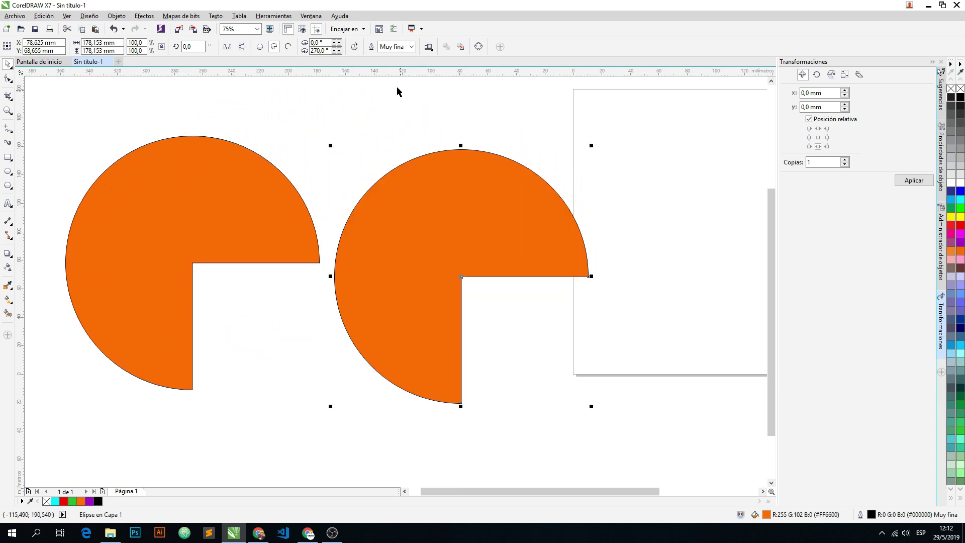
{"action": "left_click", "coordinate": [355, 47]}
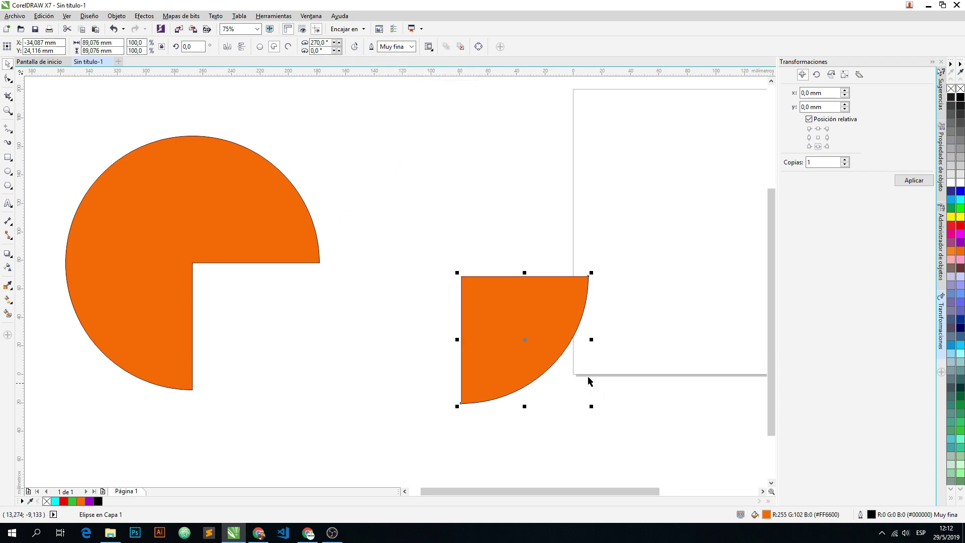
Move the quarter slice beside the gap in the orange pie, at about X -218 mm, Y 30 mm, and fill it with purple (#9900CC)
{"action": "left_click_drag", "start_coordinate": [559, 302], "coordinate": [298, 294]}
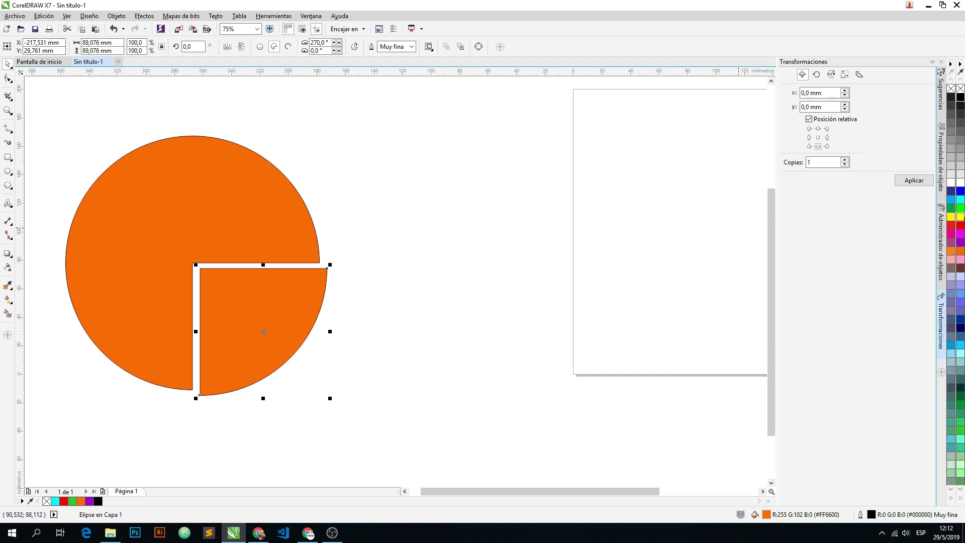
{"action": "left_click", "coordinate": [960, 243]}
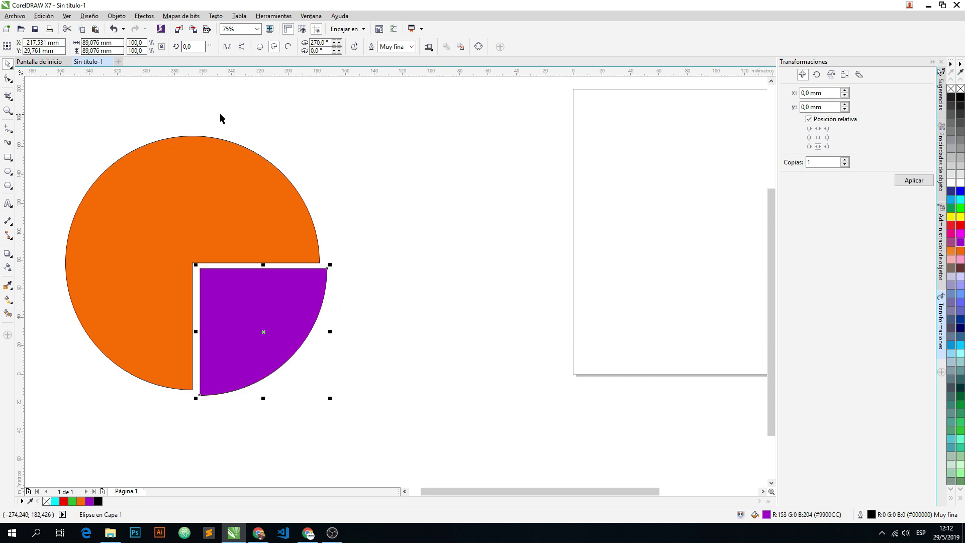
{"action": "left_click", "coordinate": [384, 163]}
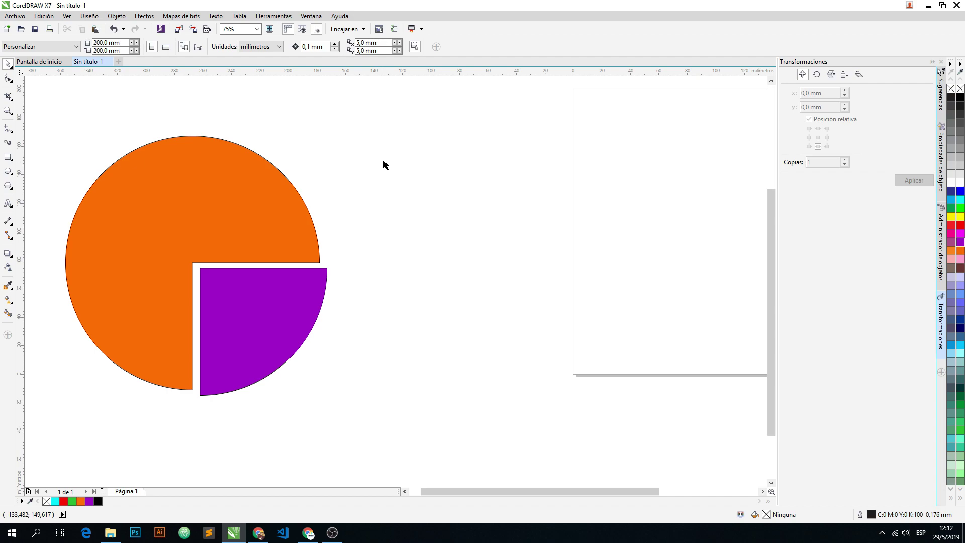
Draw a three-sided polygon about 166 mm wide and 115 mm high in the empty area beyond the pie with the Polygon tool
{"action": "left_click", "coordinate": [406, 492]}
{"action": "left_click", "coordinate": [406, 492]}
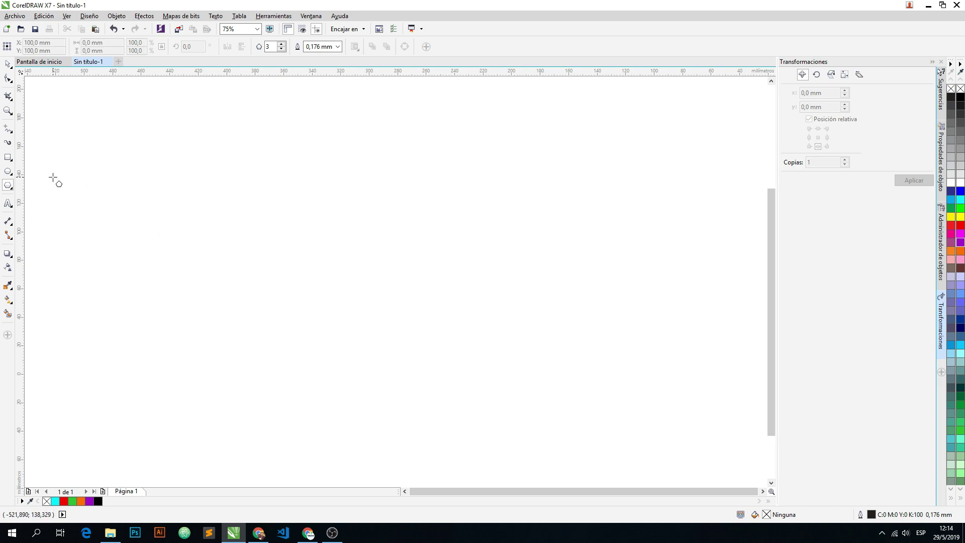
{"action": "left_click", "coordinate": [9, 189]}
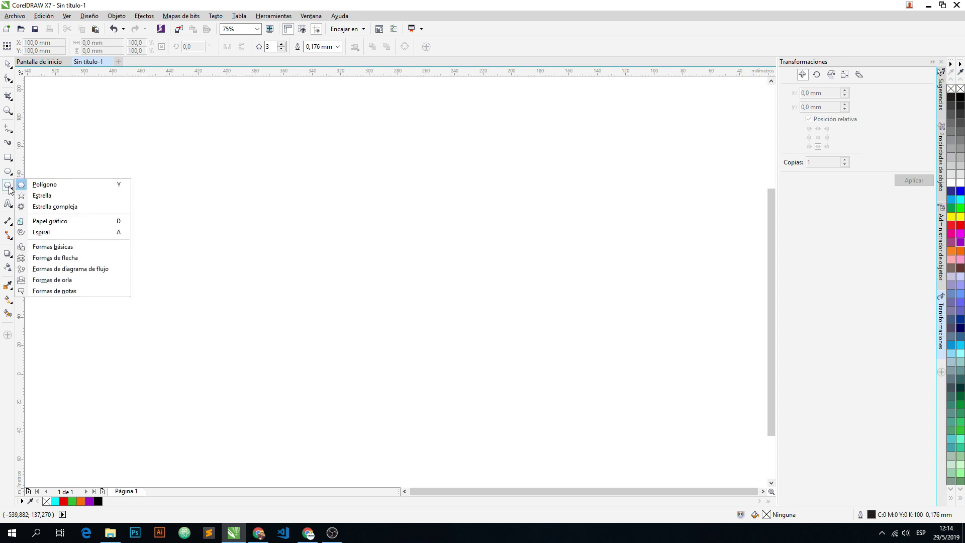
{"action": "left_click", "coordinate": [56, 190]}
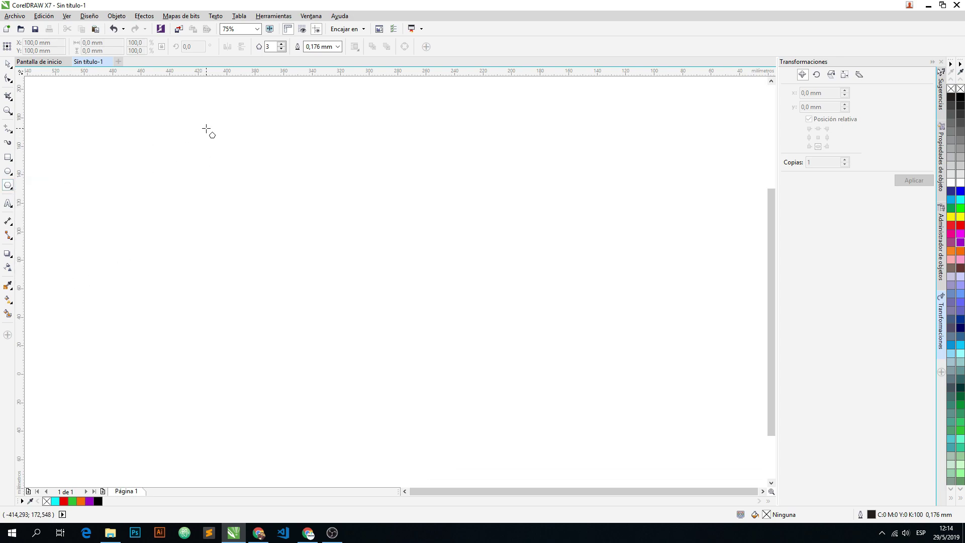
{"action": "left_click_drag", "start_coordinate": [206, 129], "coordinate": [482, 349]}
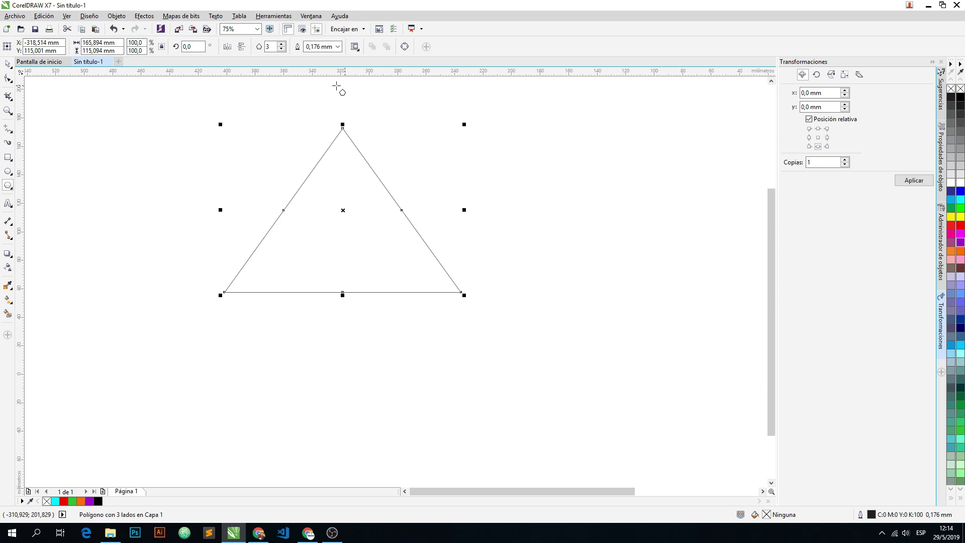
{"action": "left_click", "coordinate": [8, 65]}
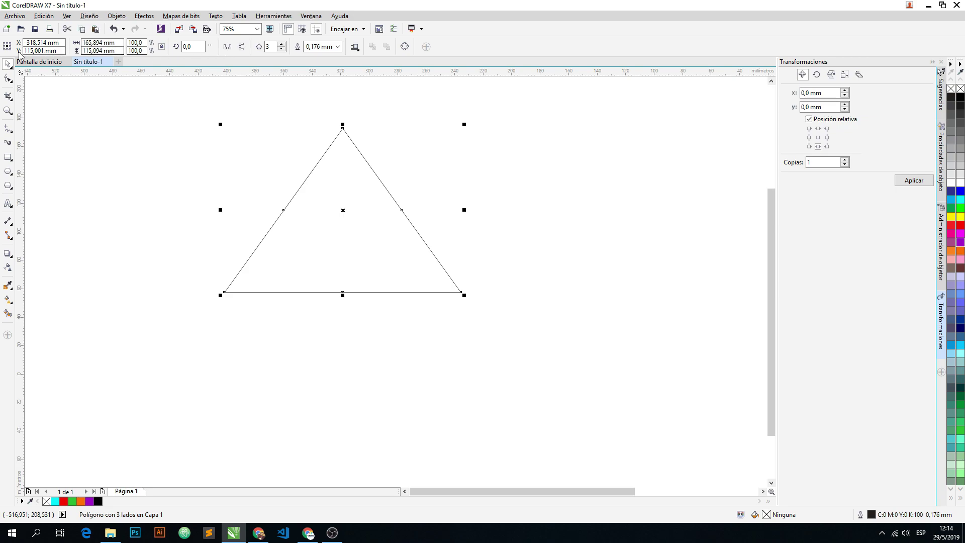
Increase the polygon's number of sides to 9
{"action": "left_click", "coordinate": [282, 44]}
{"action": "left_click", "coordinate": [282, 44]}
{"action": "left_click", "coordinate": [282, 45]}
{"action": "left_click", "coordinate": [283, 44]}
{"action": "left_click", "coordinate": [283, 44]}
{"action": "left_click", "coordinate": [283, 45]}
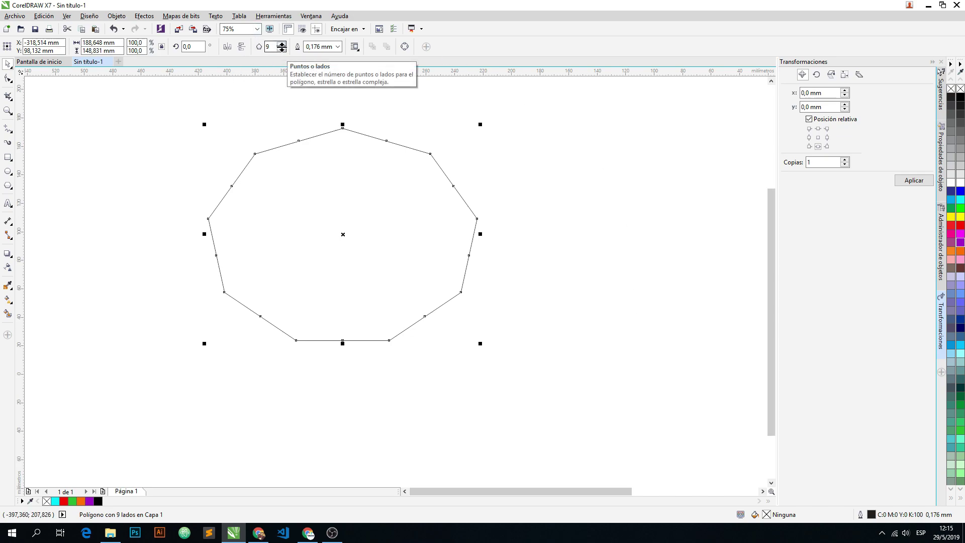
Reduce the polygon's number of sides to 3
{"action": "left_click", "coordinate": [282, 50]}
{"action": "left_click", "coordinate": [282, 49]}
{"action": "left_click", "coordinate": [282, 49]}
{"action": "left_click", "coordinate": [282, 49]}
{"action": "left_click", "coordinate": [282, 49]}
{"action": "left_click", "coordinate": [282, 49]}
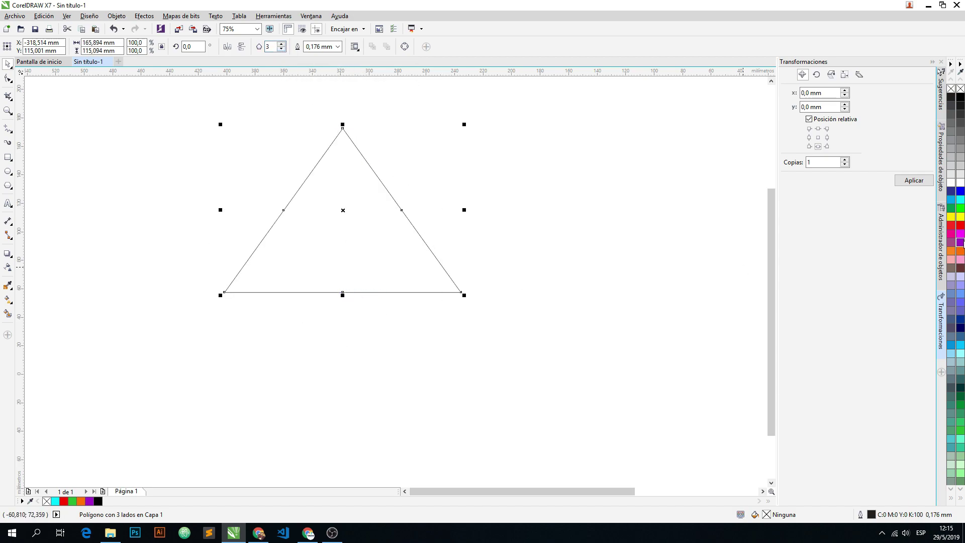
Fill the triangle with purple (#9900CC) and place it at about X -427 mm, Y 123 mm with a width of about 148 mm
{"action": "left_click", "coordinate": [961, 243]}
{"action": "left_click_drag", "start_coordinate": [344, 210], "coordinate": [202, 198]}
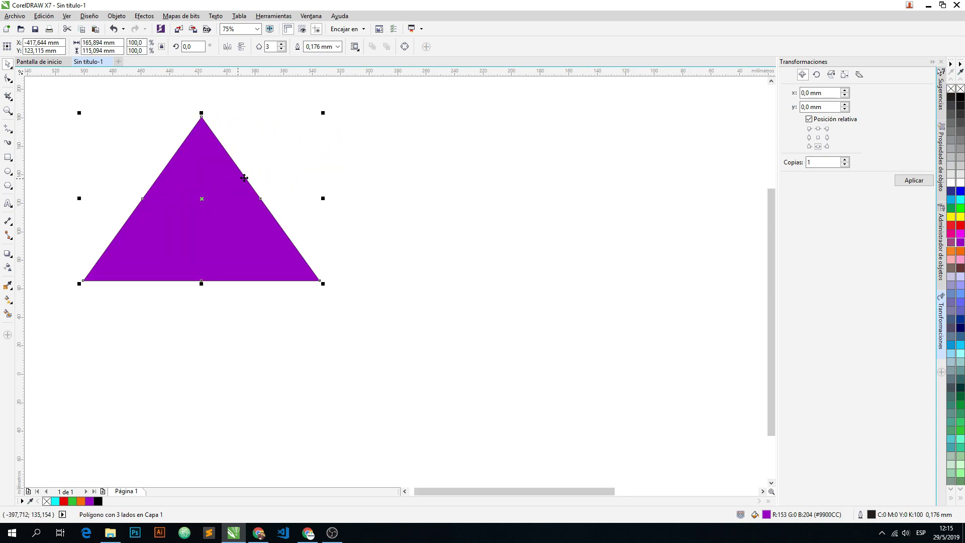
{"action": "left_click_drag", "start_coordinate": [323, 198], "coordinate": [296, 198]}
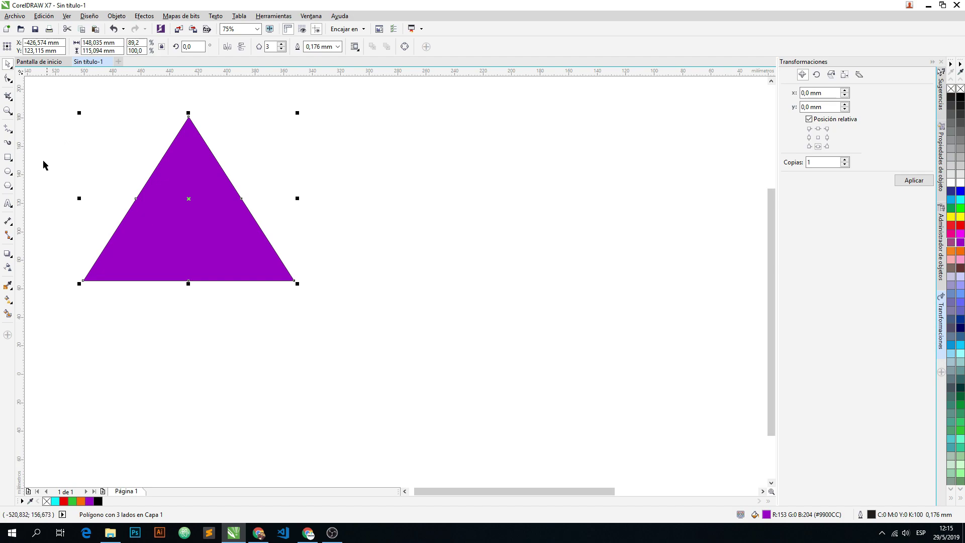
Draw four five-pointed stars beside the triangle with the Star tool, the first about 93 by 89 mm, and select the first star
{"action": "left_click", "coordinate": [10, 188]}
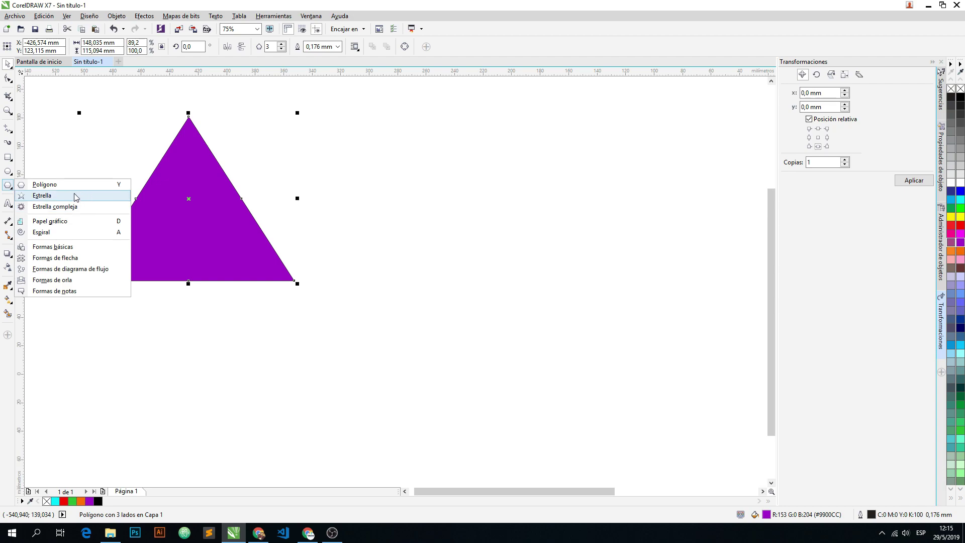
{"action": "left_click", "coordinate": [45, 196]}
{"action": "left_click_drag", "start_coordinate": [356, 112], "coordinate": [497, 248]}
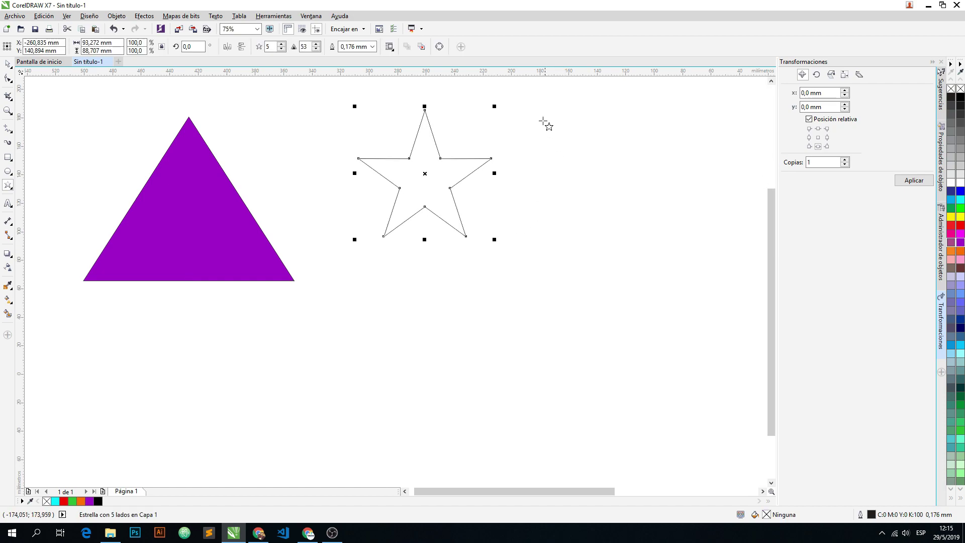
{"action": "left_click_drag", "start_coordinate": [522, 106], "coordinate": [644, 252]}
{"action": "left_click_drag", "start_coordinate": [375, 269], "coordinate": [526, 428]}
{"action": "left_click_drag", "start_coordinate": [572, 271], "coordinate": [725, 419]}
{"action": "left_click", "coordinate": [7, 64]}
{"action": "left_click", "coordinate": [419, 166]}
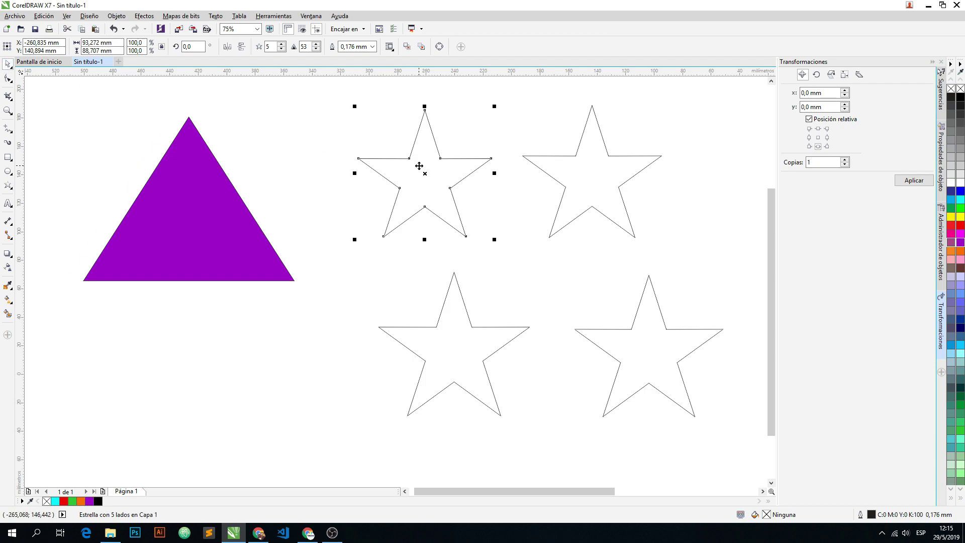
Fill the four stars with yellow (#FFFF00), lavender (#9999FF), slate blue (#6666CC) and green (#33CC66), respectively
{"action": "left_click", "coordinate": [960, 217]}
{"action": "left_click", "coordinate": [577, 166]}
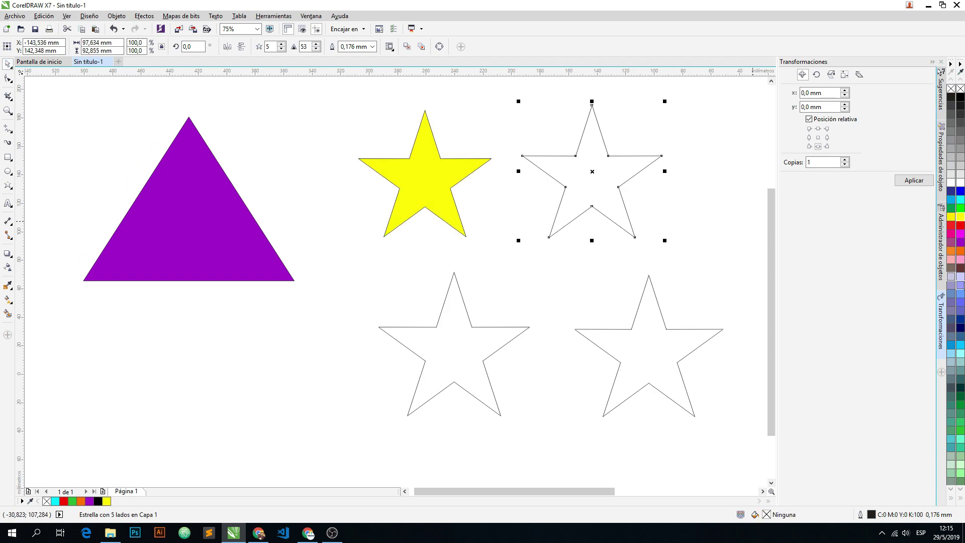
{"action": "left_click", "coordinate": [952, 276]}
{"action": "left_click", "coordinate": [453, 322]}
{"action": "left_click", "coordinate": [471, 327]}
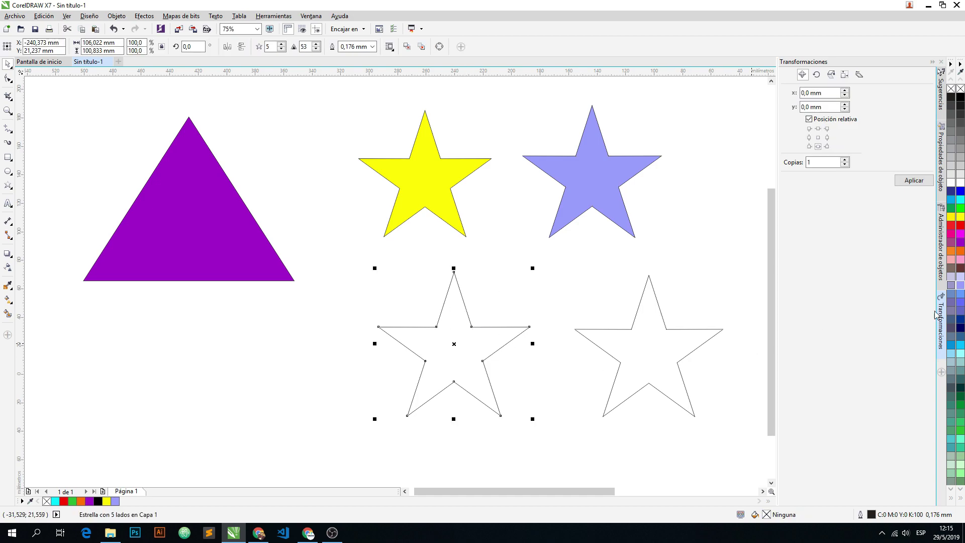
{"action": "left_click", "coordinate": [952, 285]}
{"action": "left_click", "coordinate": [582, 328]}
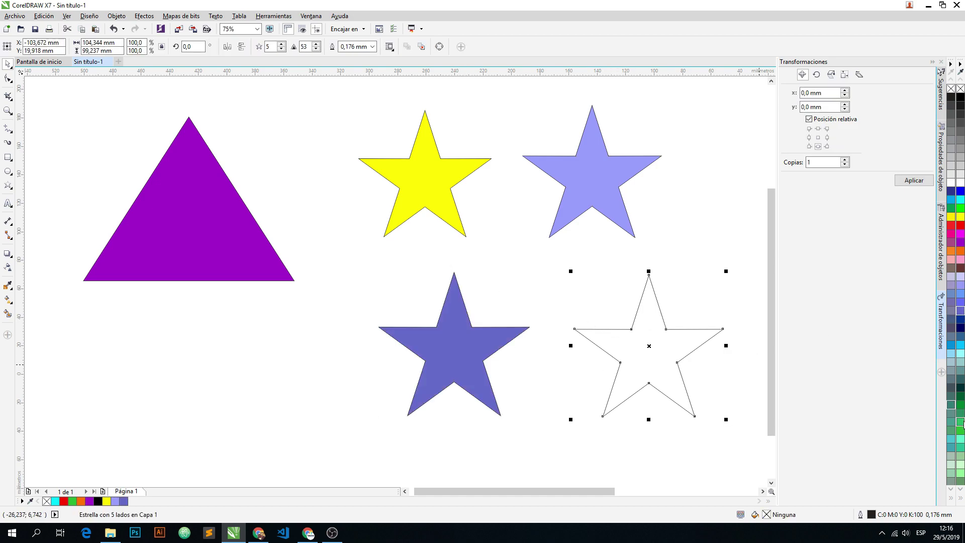
{"action": "left_click", "coordinate": [962, 422]}
Increase the number of points to 8 on the yellow star and 17 on the lavender star
{"action": "left_click", "coordinate": [431, 172]}
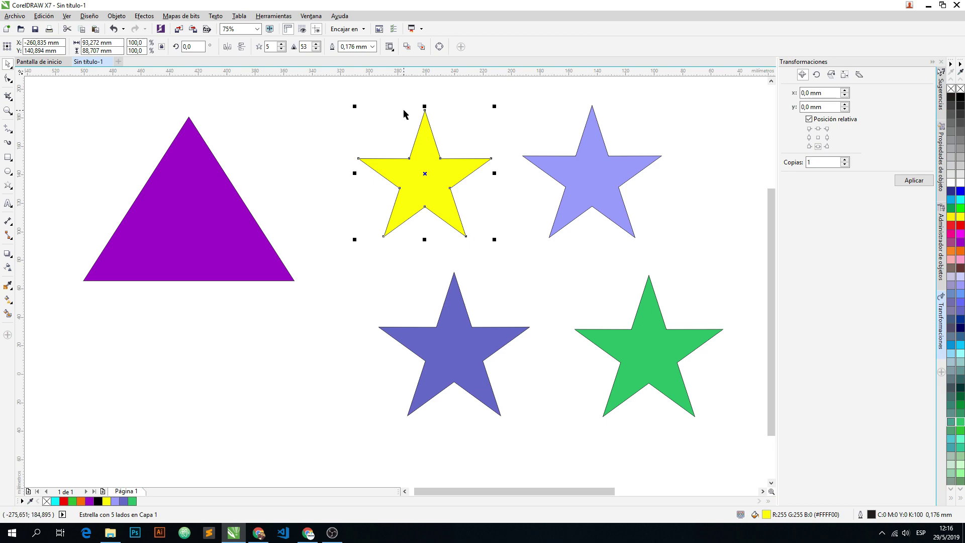
{"action": "left_click", "coordinate": [282, 45]}
{"action": "left_click", "coordinate": [281, 45]}
{"action": "left_click", "coordinate": [282, 45]}
{"action": "key", "text": "Tab"}
{"action": "left_click_drag", "start_coordinate": [282, 44], "coordinate": [282, 46]}
Reduce the slate blue star to 3 points and increase the green star to 7 points
{"action": "left_click", "coordinate": [446, 306]}
{"action": "left_click", "coordinate": [281, 49]}
{"action": "left_click", "coordinate": [282, 49]}
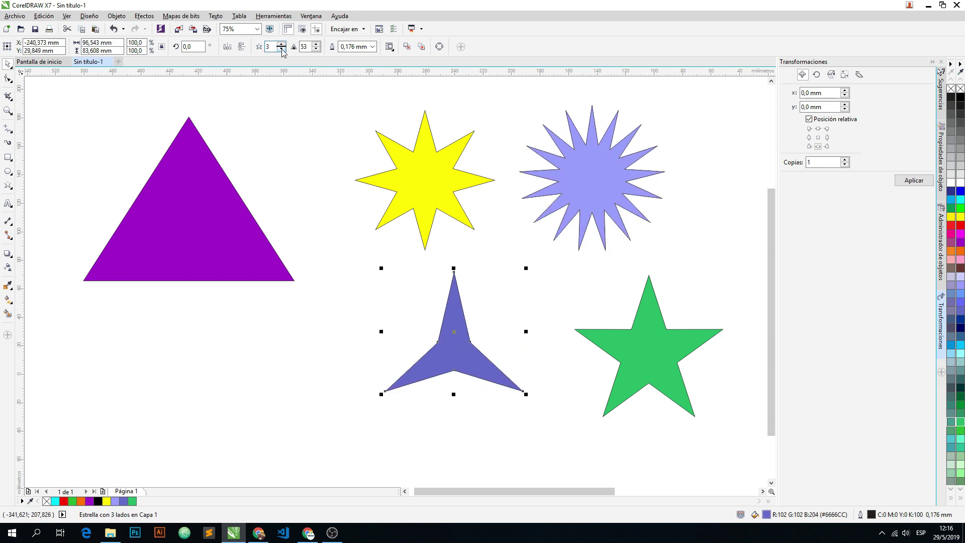
{"action": "left_click", "coordinate": [636, 337]}
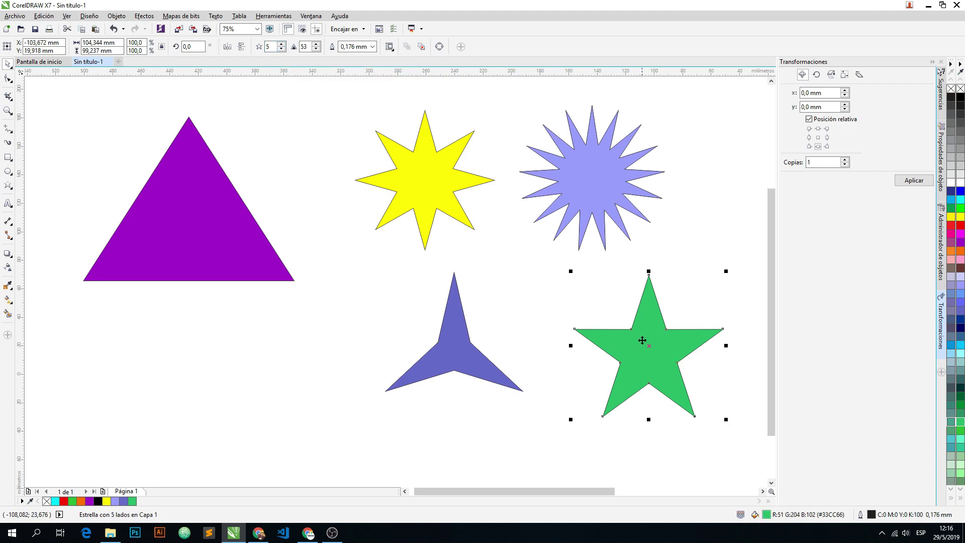
{"action": "left_click", "coordinate": [282, 44]}
{"action": "left_click", "coordinate": [282, 45]}
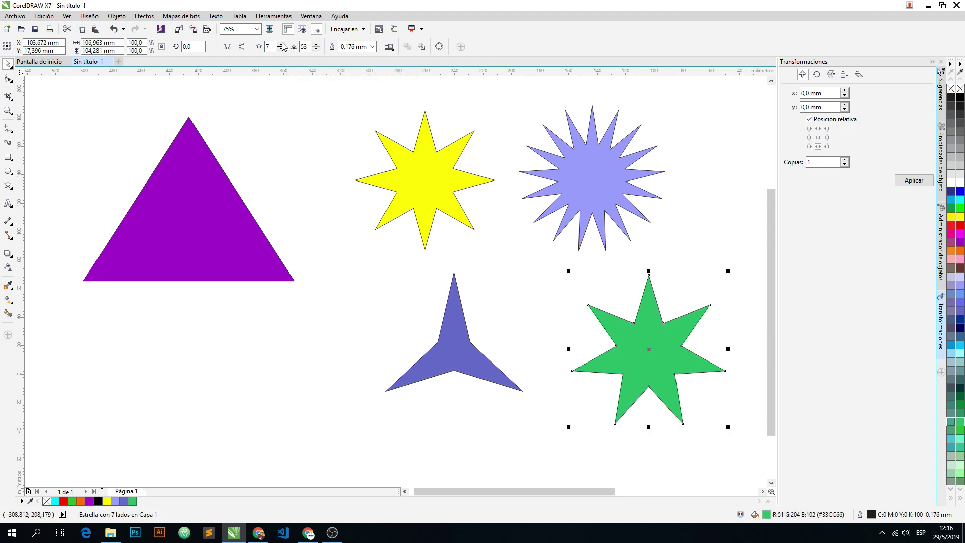
Increase the yellow eight-pointed star's sharpness to 88
{"action": "left_click", "coordinate": [444, 150]}
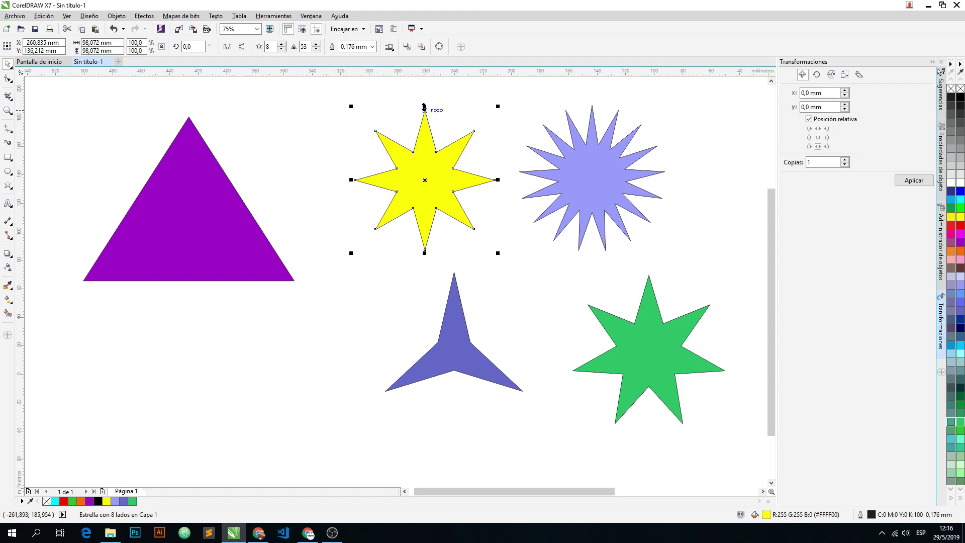
{"action": "left_click", "coordinate": [316, 45]}
{"action": "left_click", "coordinate": [315, 44]}
{"action": "left_click", "coordinate": [316, 44]}
{"action": "left_click", "coordinate": [316, 45]}
{"action": "left_click", "coordinate": [316, 45]}
{"action": "left_click", "coordinate": [316, 44]}
{"action": "left_click", "coordinate": [316, 45]}
{"action": "left_click", "coordinate": [316, 45]}
{"action": "left_click", "coordinate": [316, 45]}
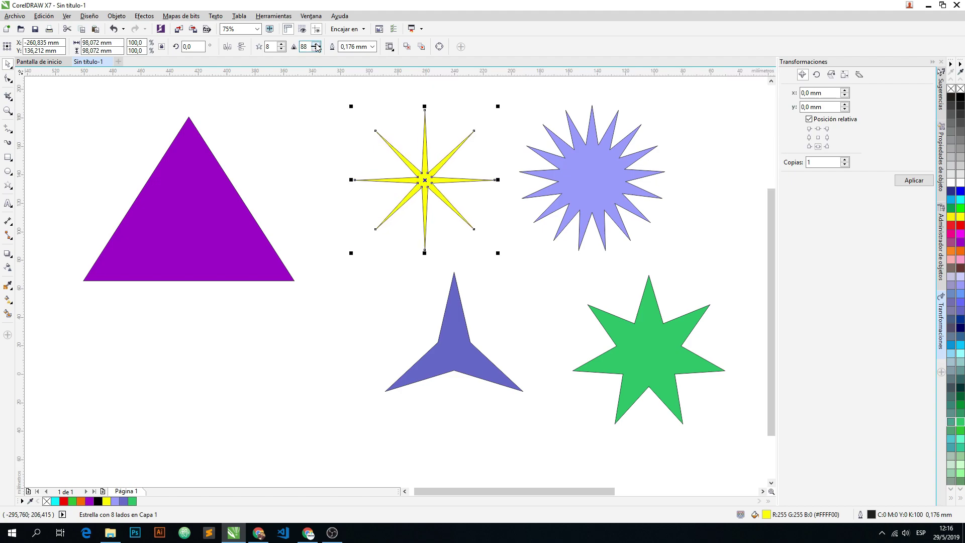
Raise the slate blue three-pointed star's sharpness above 62 to make its arms thinner
{"action": "left_click", "coordinate": [457, 323]}
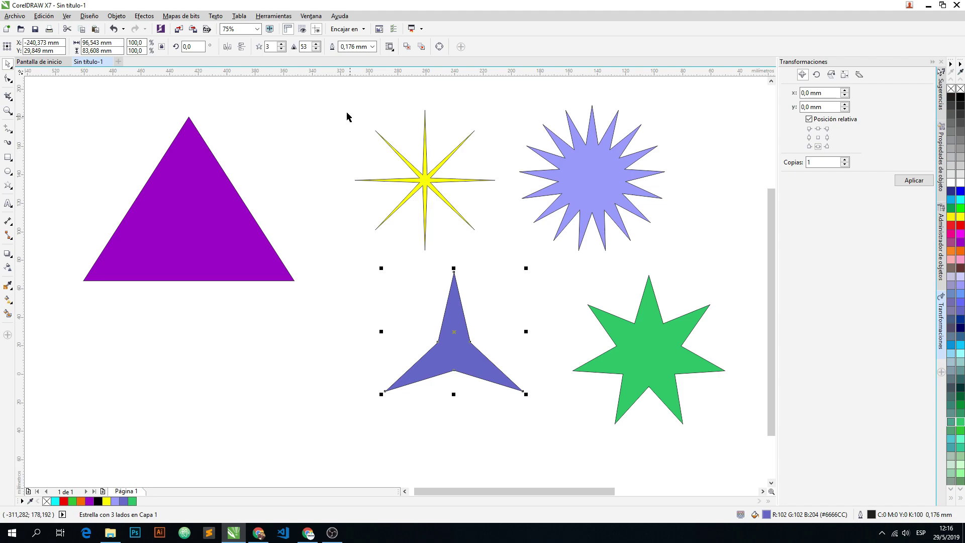
{"action": "left_click", "coordinate": [316, 45]}
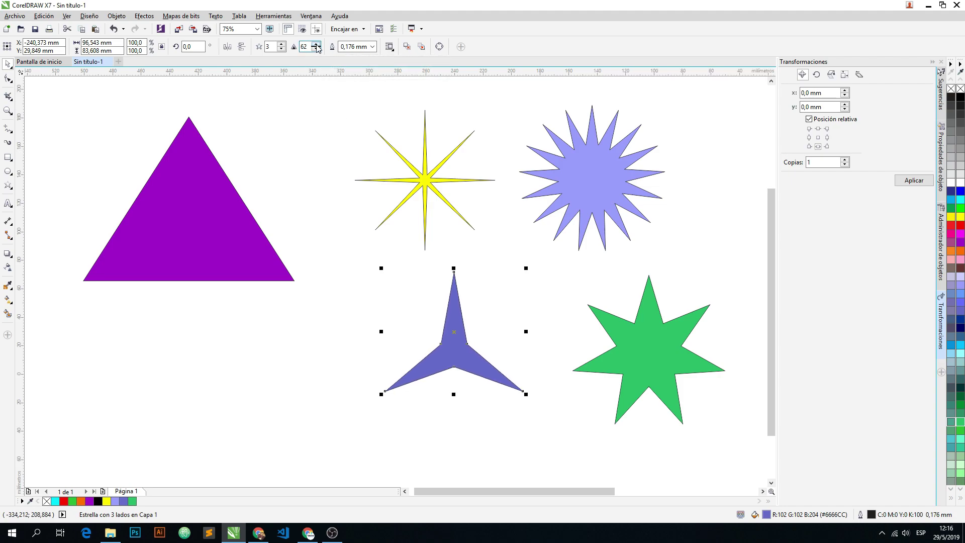
{"action": "left_click_drag", "start_coordinate": [316, 45], "coordinate": [317, 45]}
Lower the lavender 17-pointed star's sharpness below 19 so its points become shallow
{"action": "left_click", "coordinate": [599, 161]}
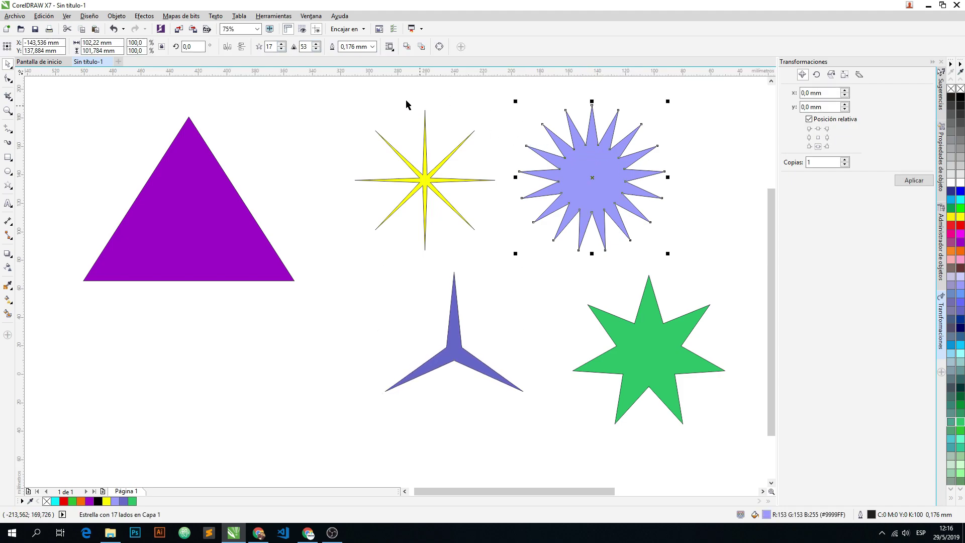
{"action": "left_click_drag", "start_coordinate": [317, 51], "coordinate": [318, 50]}
{"action": "left_click", "coordinate": [318, 51]}
{"action": "left_click", "coordinate": [318, 50]}
{"action": "left_click", "coordinate": [317, 50]}
{"action": "left_click", "coordinate": [317, 50]}
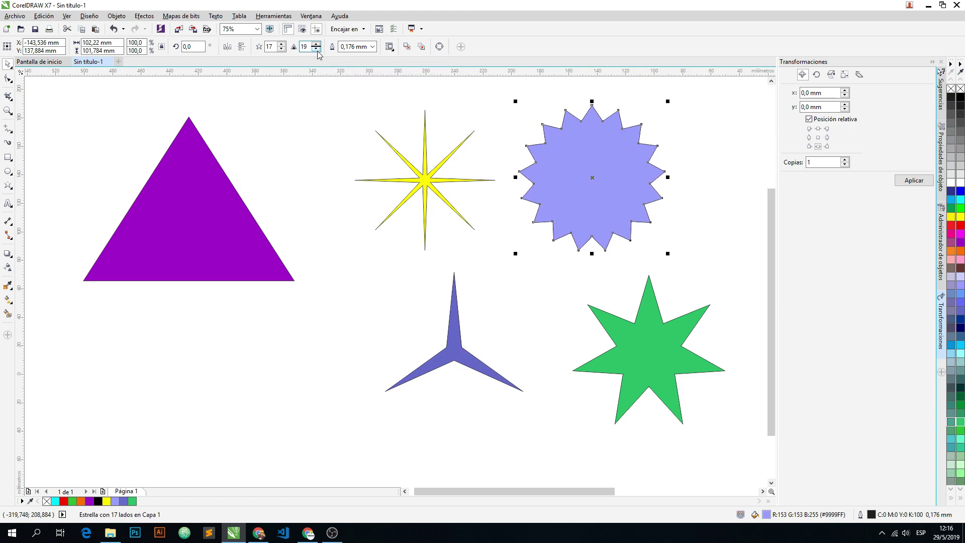
{"action": "left_click", "coordinate": [317, 50]}
{"action": "left_click", "coordinate": [318, 51]}
{"action": "left_click_drag", "start_coordinate": [315, 49], "coordinate": [315, 49]}
Set the green star to 8 points and adjust its sharpness
{"action": "left_click", "coordinate": [618, 315]}
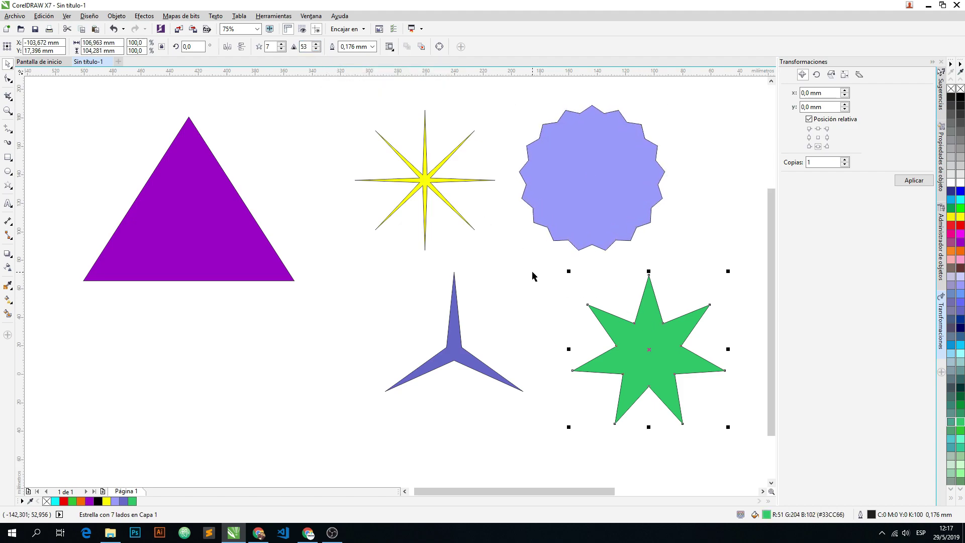
{"action": "left_click", "coordinate": [282, 45]}
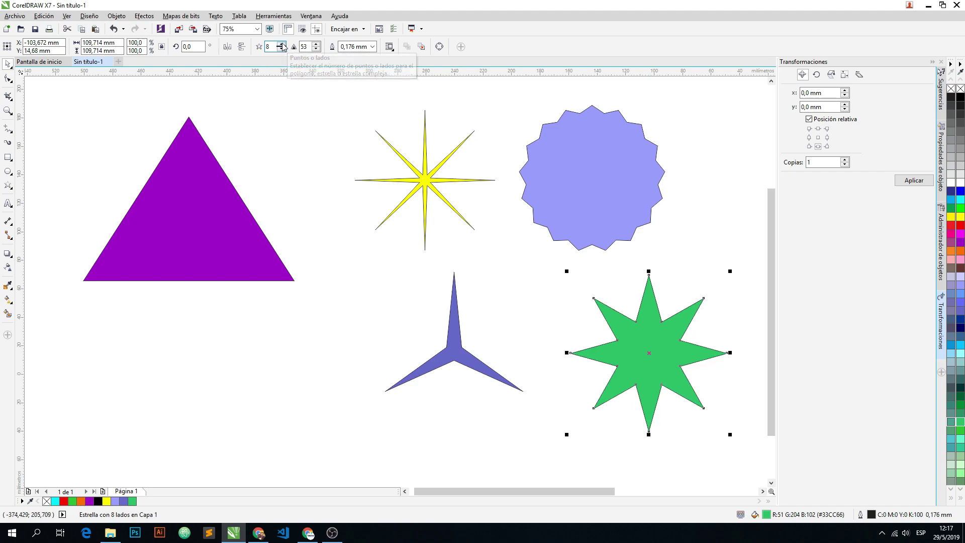
{"action": "left_click_drag", "start_coordinate": [315, 46], "coordinate": [314, 47]}
{"action": "left_click", "coordinate": [354, 162]}
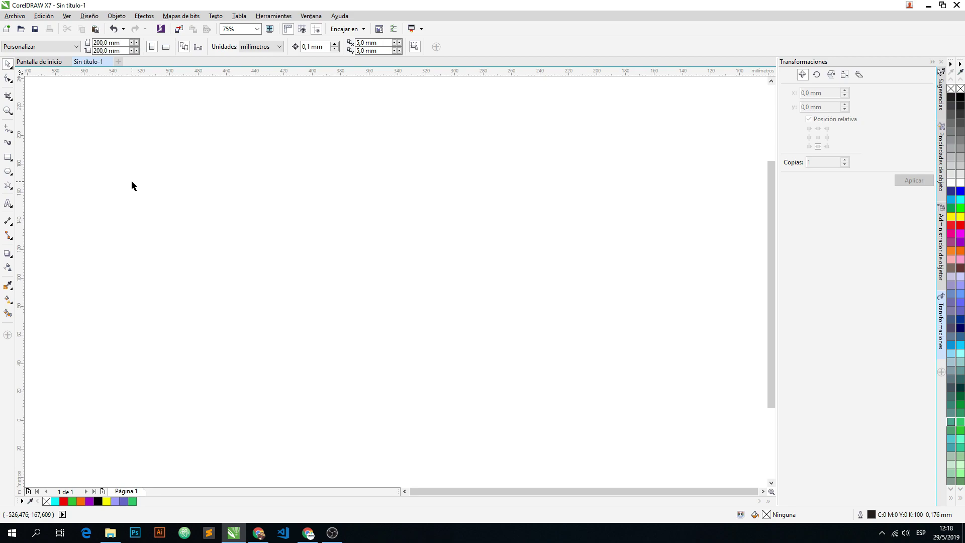
Draw a smiley face about 115 by 115 mm with the Basic Shapes tool
{"action": "left_click", "coordinate": [8, 185]}
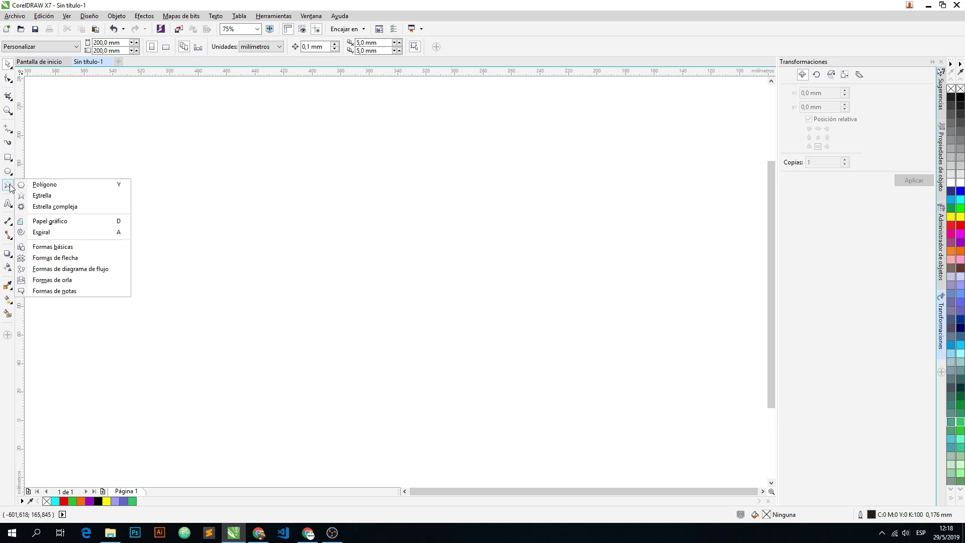
{"action": "left_click", "coordinate": [81, 247]}
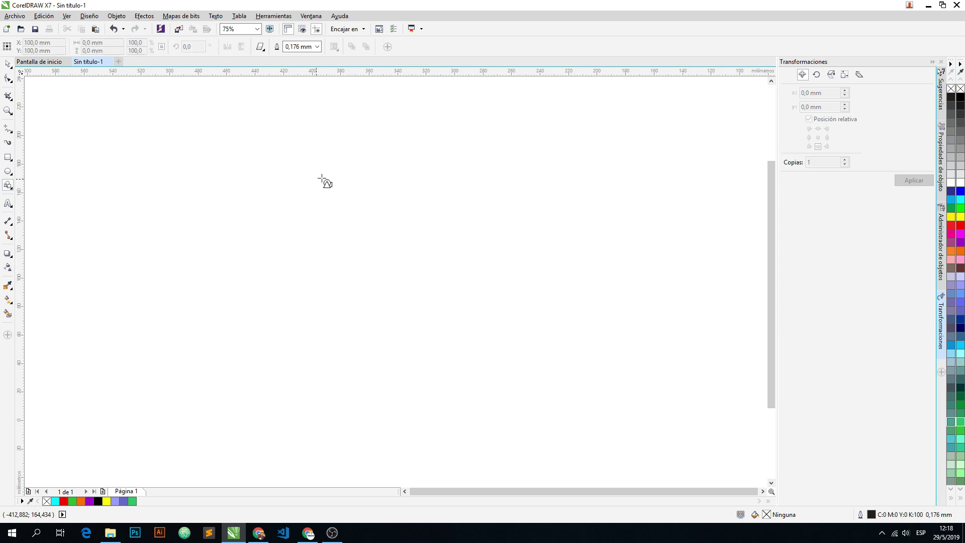
{"action": "left_click", "coordinate": [262, 49]}
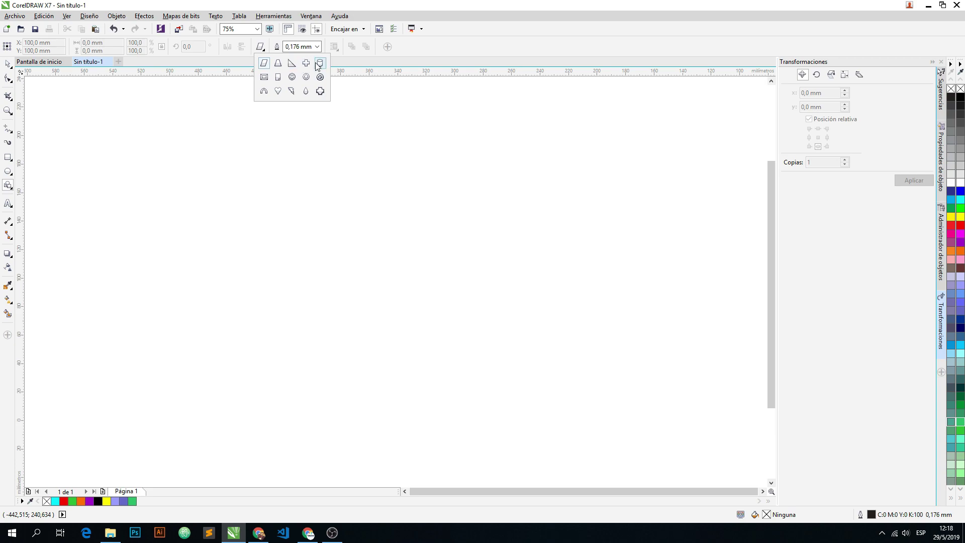
{"action": "left_click", "coordinate": [292, 77]}
{"action": "left_click_drag", "start_coordinate": [126, 133], "coordinate": [264, 301]}
Draw a prohibition sign about 118 by 118 mm beside the smiley face
{"action": "left_click", "coordinate": [261, 47]}
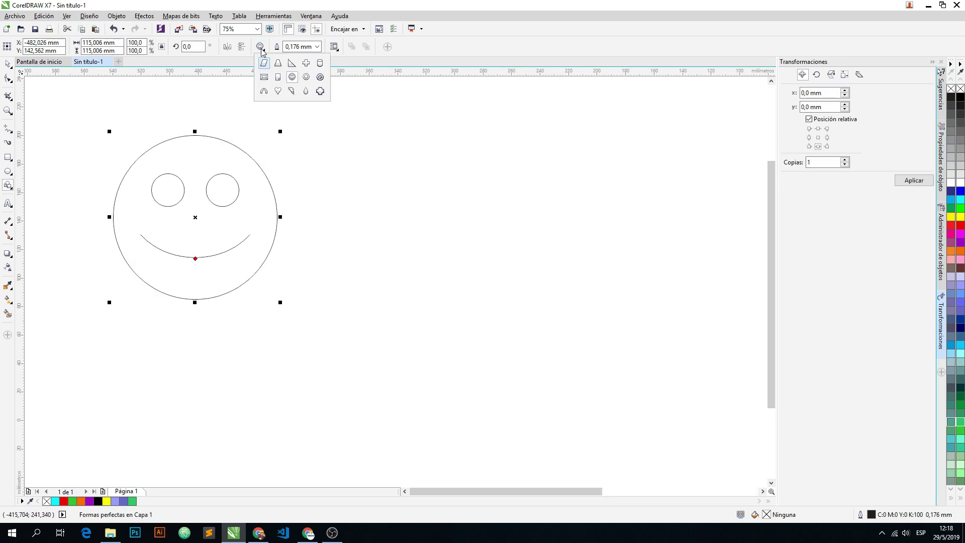
{"action": "left_click", "coordinate": [320, 77]}
{"action": "left_click_drag", "start_coordinate": [310, 131], "coordinate": [482, 300]}
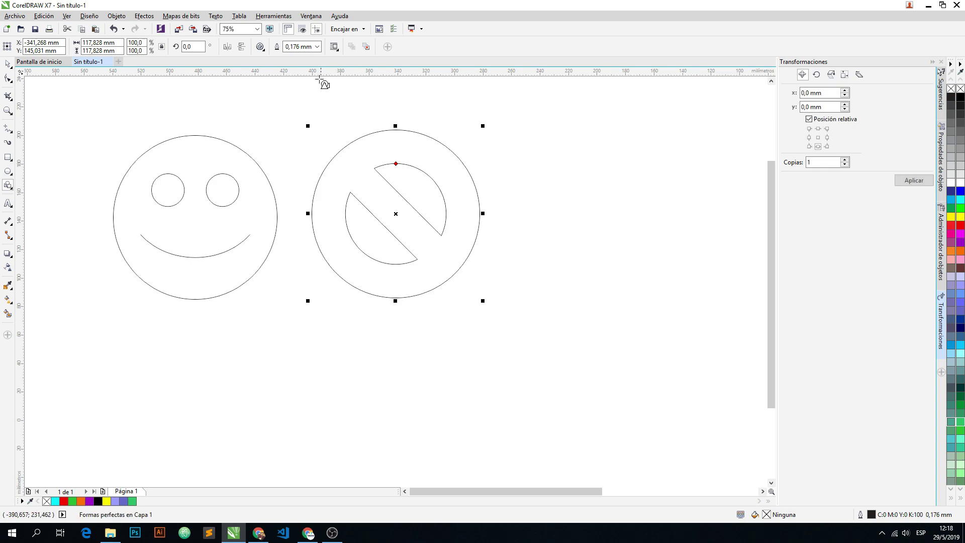
Draw a heart about 122 by 122 mm beside the prohibition sign
{"action": "left_click", "coordinate": [260, 47]}
{"action": "left_click", "coordinate": [287, 101]}
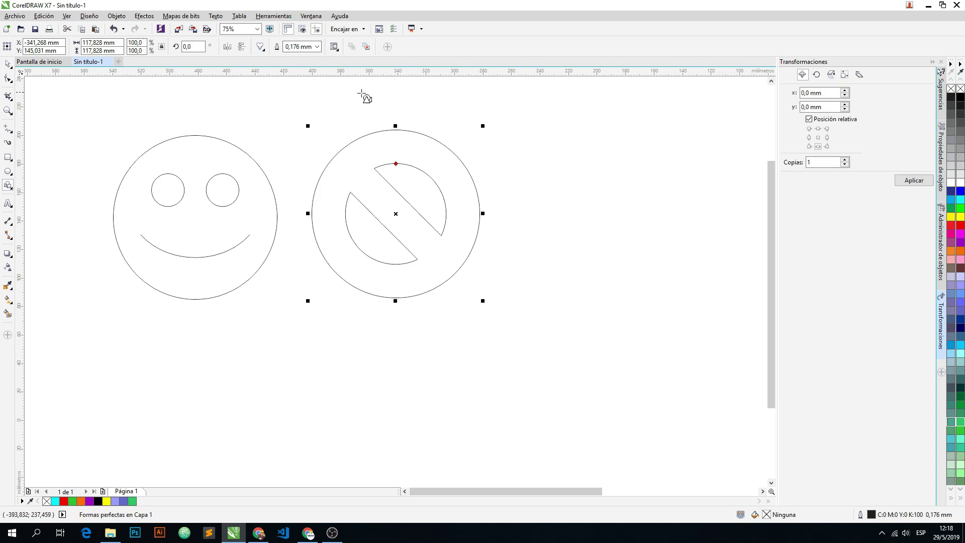
{"action": "left_click_drag", "start_coordinate": [521, 126], "coordinate": [698, 279]}
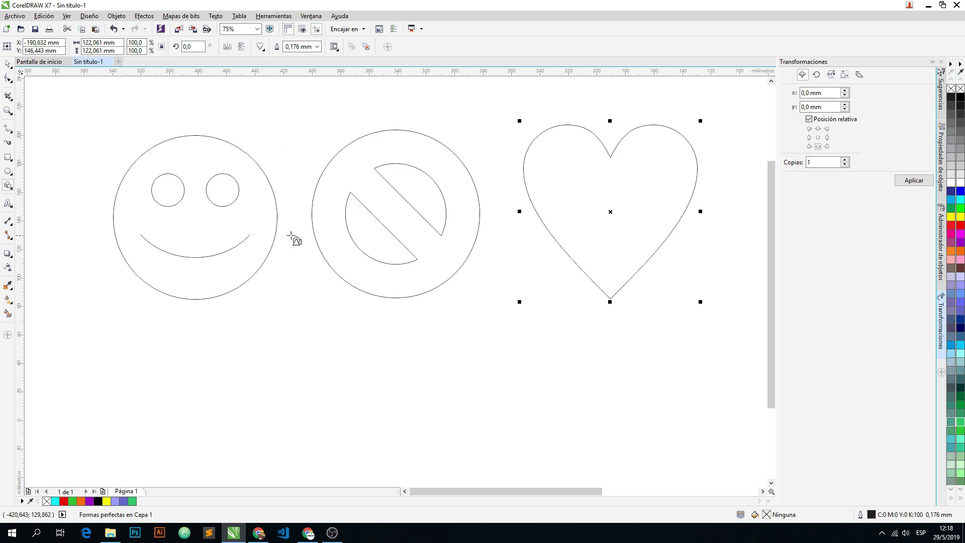
Reshape the smiley's mouth into a frown and thin the prohibition sign's ring and bar using their control nodes
{"action": "left_click", "coordinate": [396, 195]}
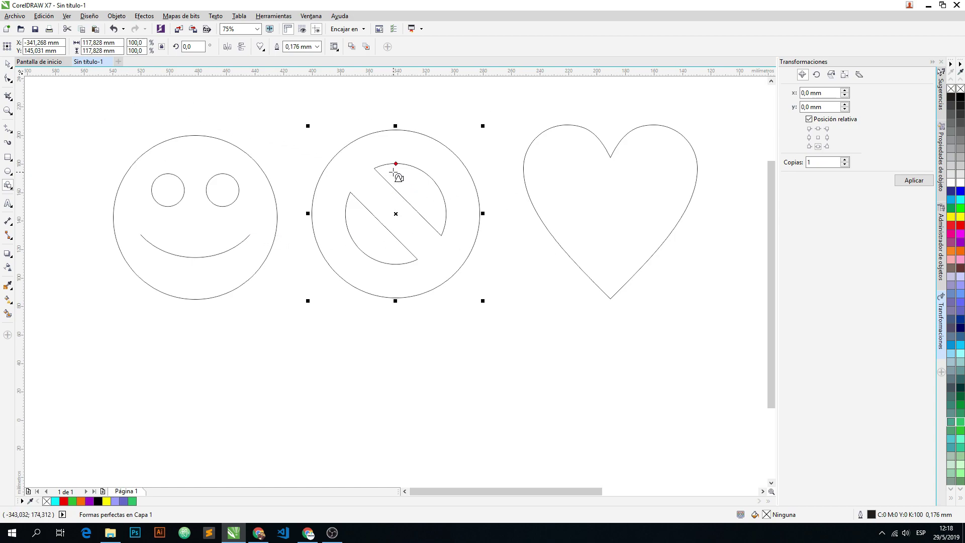
{"action": "left_click", "coordinate": [256, 173]}
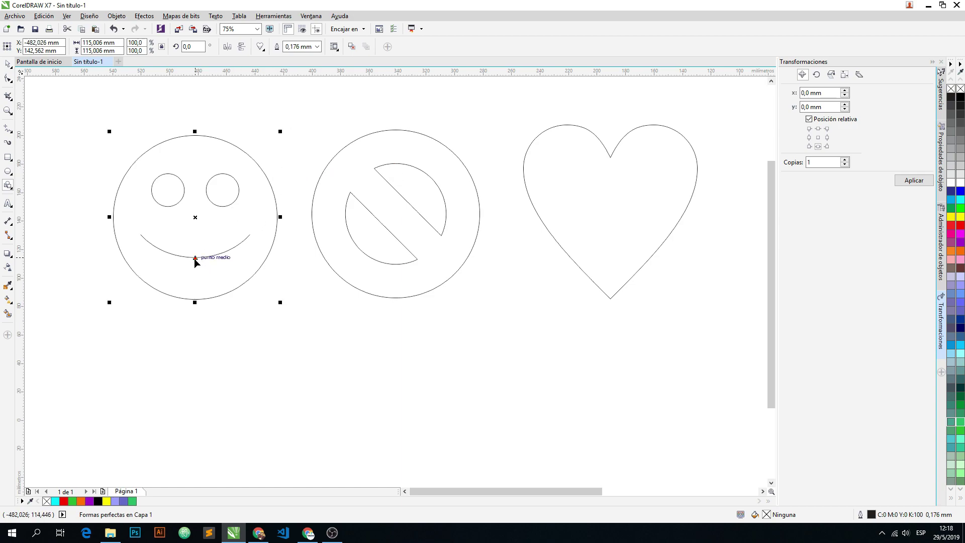
{"action": "left_click_drag", "start_coordinate": [197, 257], "coordinate": [195, 233]}
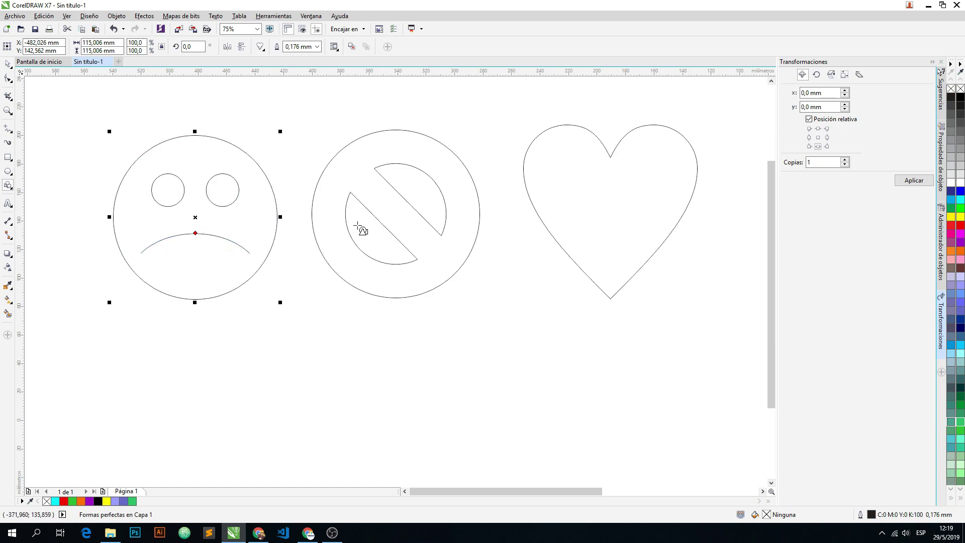
{"action": "left_click", "coordinate": [378, 205]}
{"action": "mouse_move", "coordinate": [398, 161]}
{"action": "left_mouse_down"}
{"action": "mouse_move", "coordinate": [409, 149]}
{"action": "mouse_move", "coordinate": [396, 146]}
{"action": "left_mouse_up"}
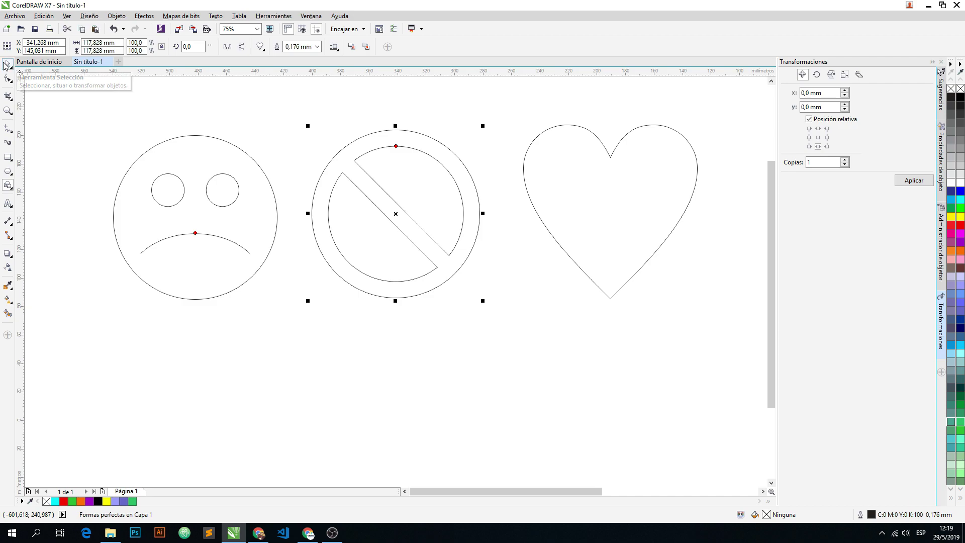
Activate the Arrow Shapes tool
{"action": "left_click", "coordinate": [10, 191]}
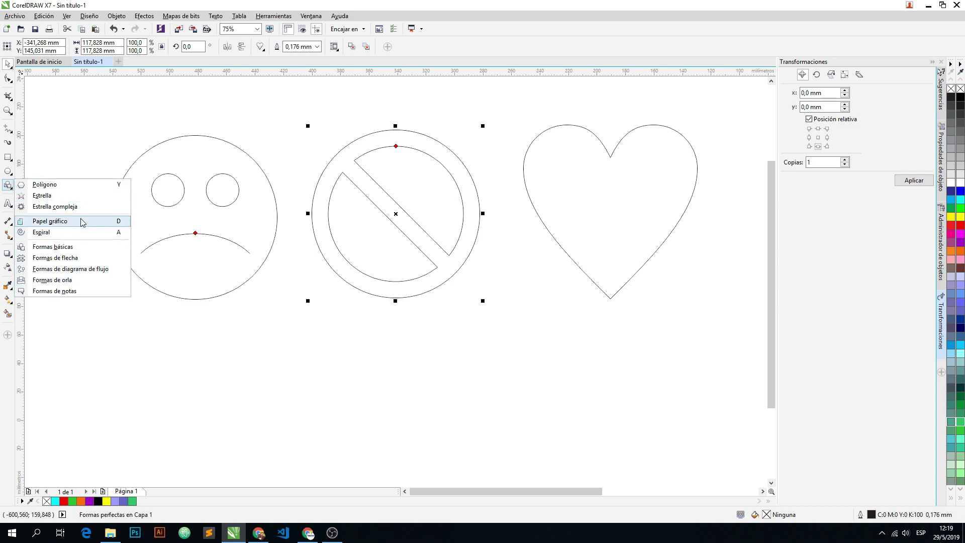
{"action": "left_click", "coordinate": [96, 260]}
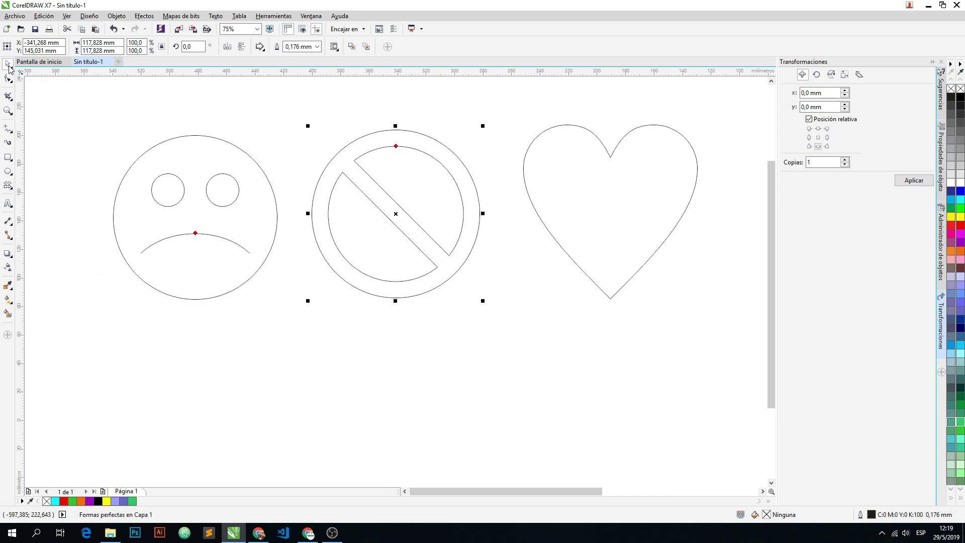